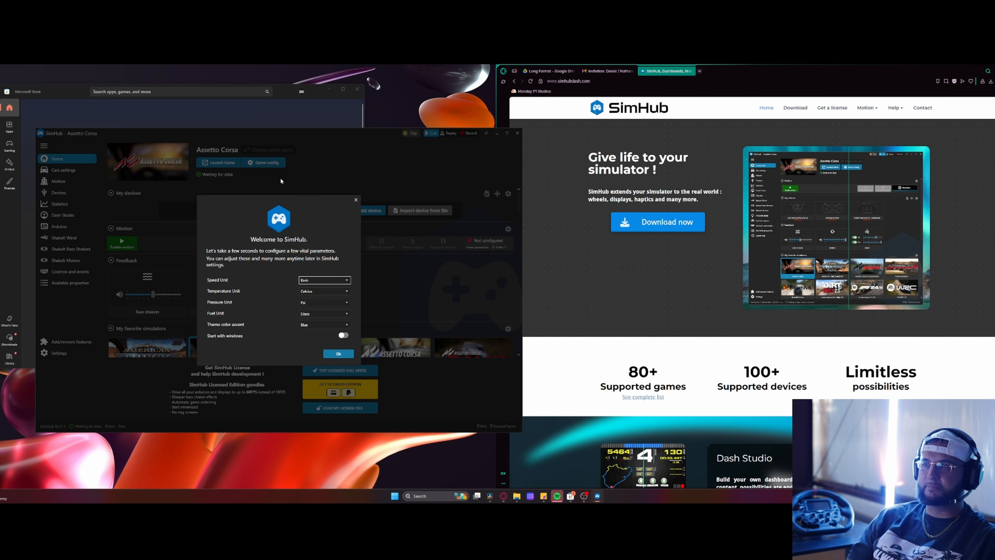
Open the SimHub website's download page and look through the recent changes down to the releases history.
click(717, 74)
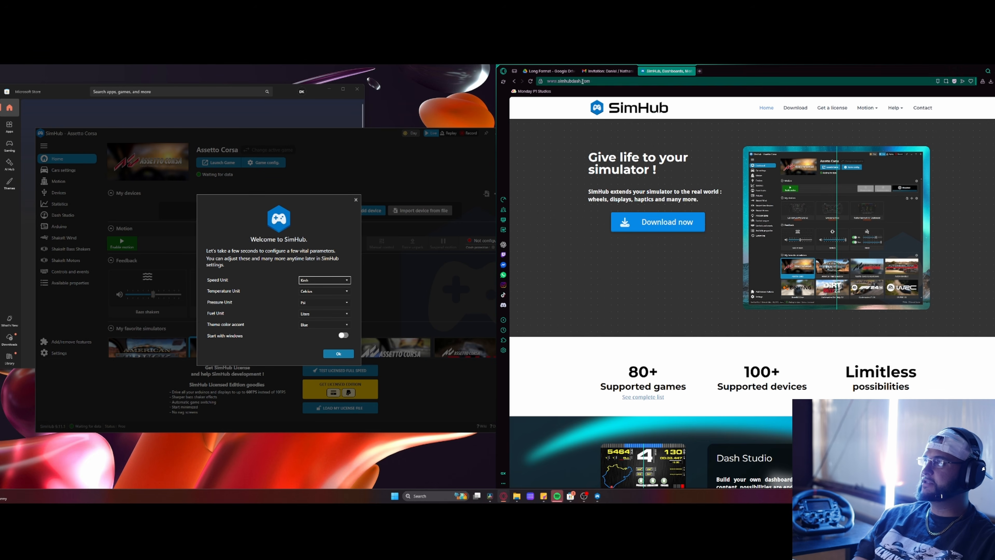
click(794, 111)
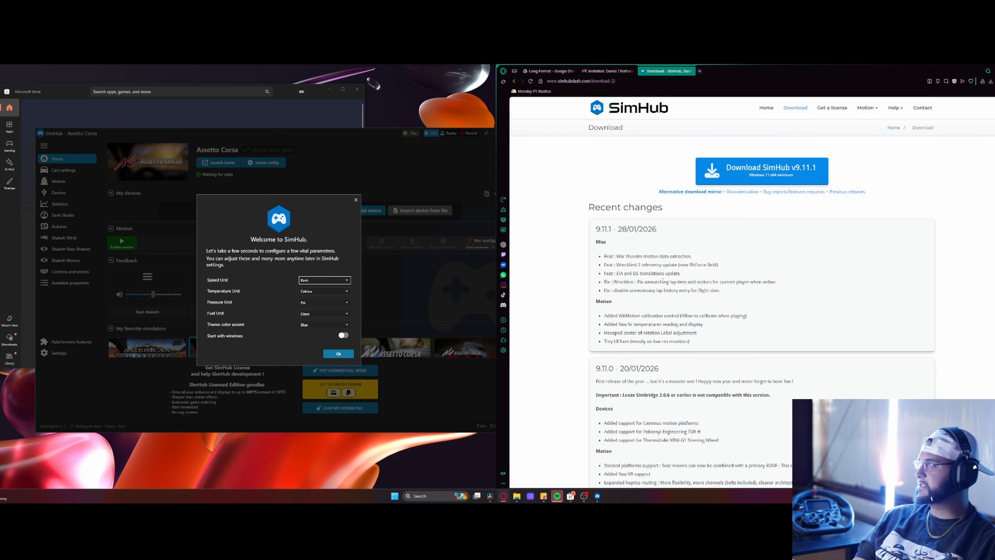
scroll(652, 287, down, 5)
scroll(744, 290, down, 20)
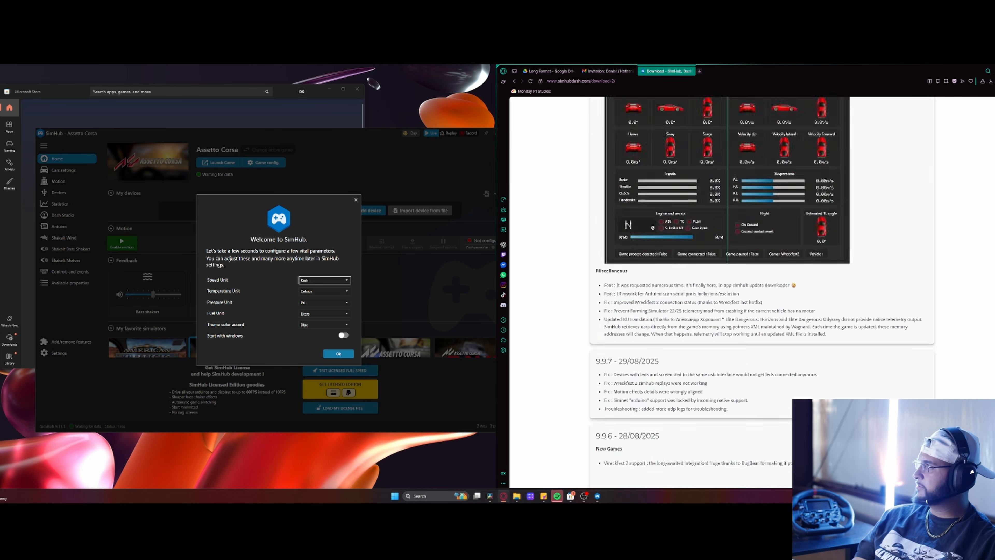
scroll(744, 290, down, 6)
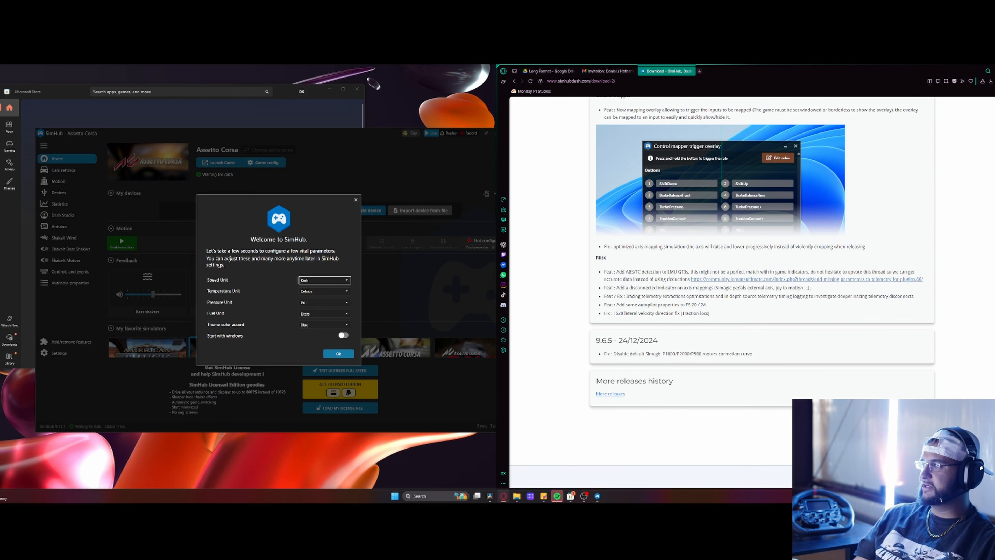
scroll(745, 290, up, 20)
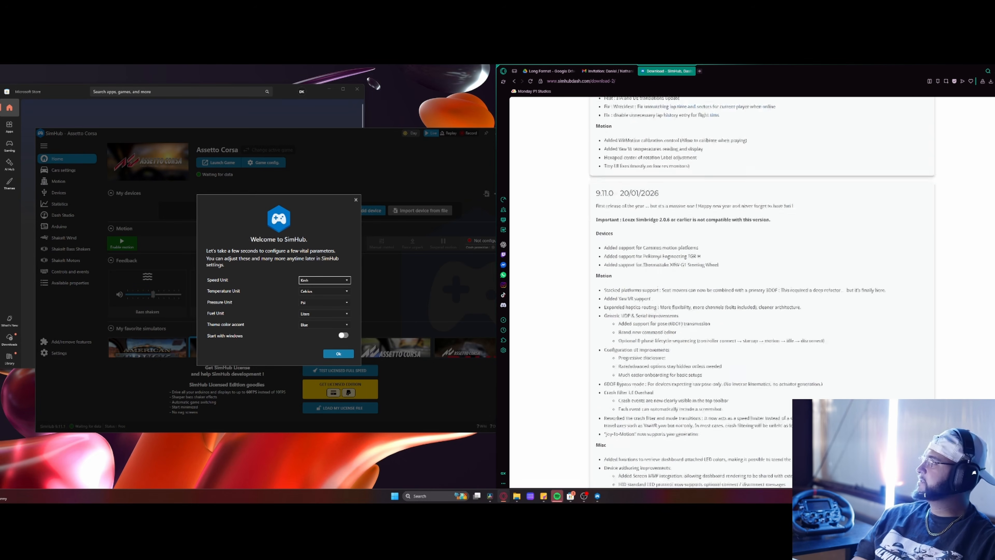
scroll(718, 342, up, 6)
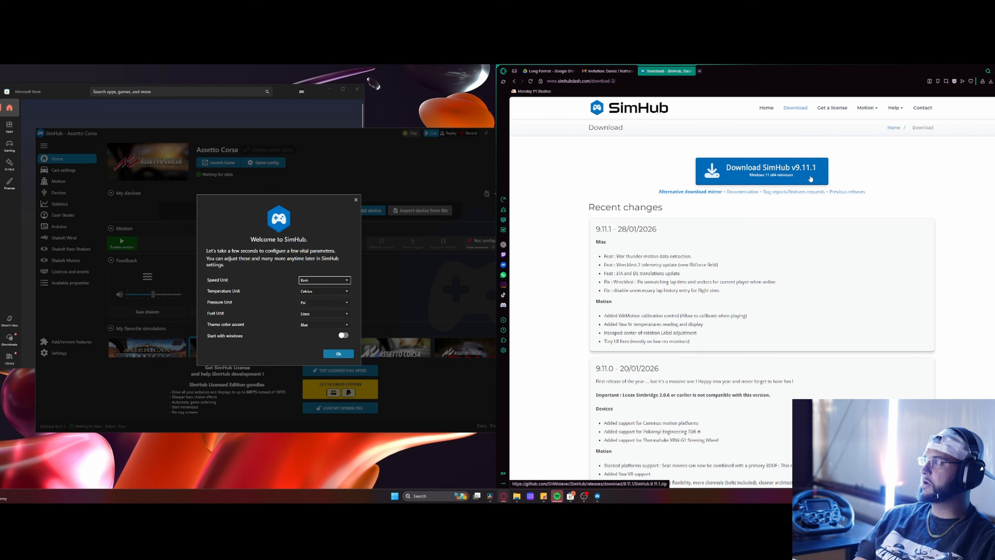
Download SimHub v9.11.1 and show the downloaded SimHub.9.11.1 archive in its folder.
click(798, 169)
scroll(797, 169, down, 1)
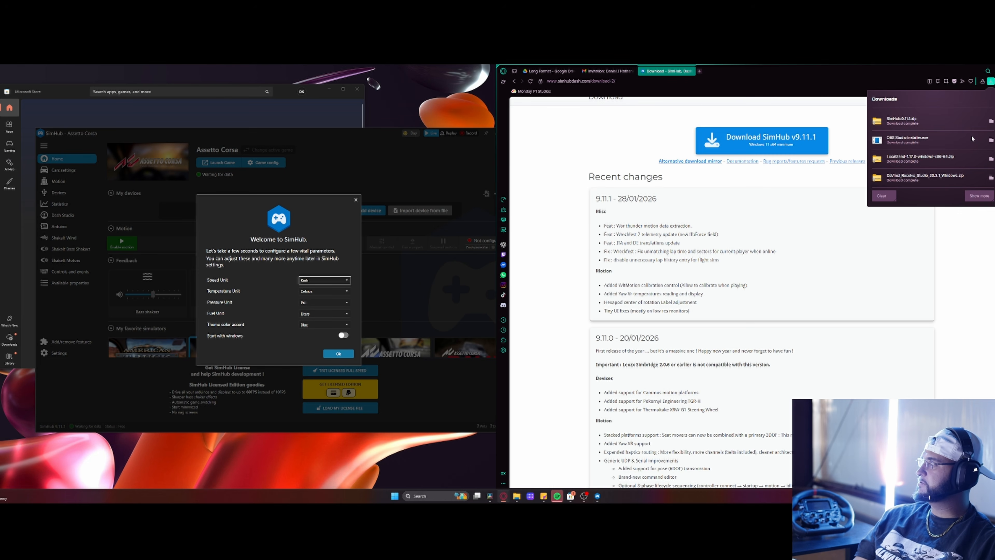
click(991, 121)
drag(384, 198, 375, 177)
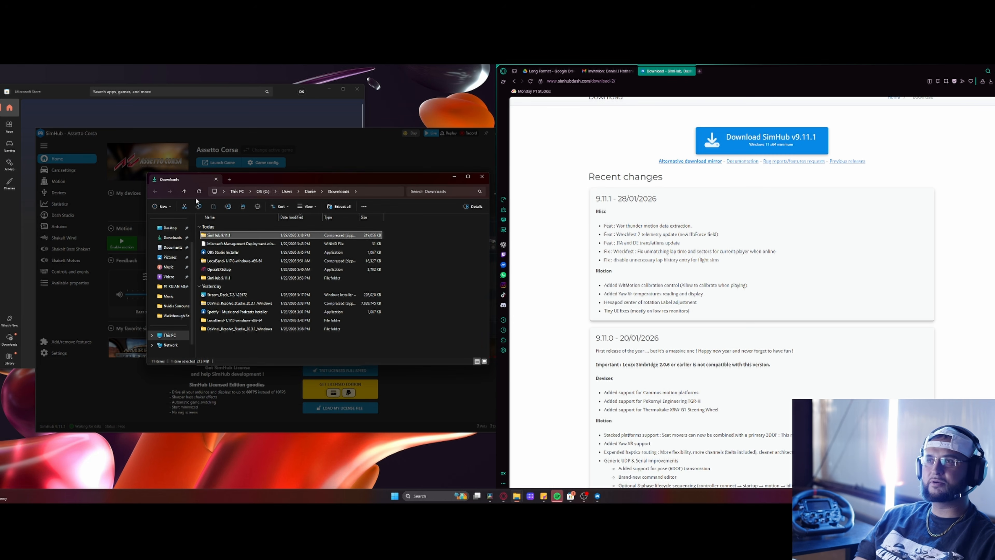
right_click(224, 238)
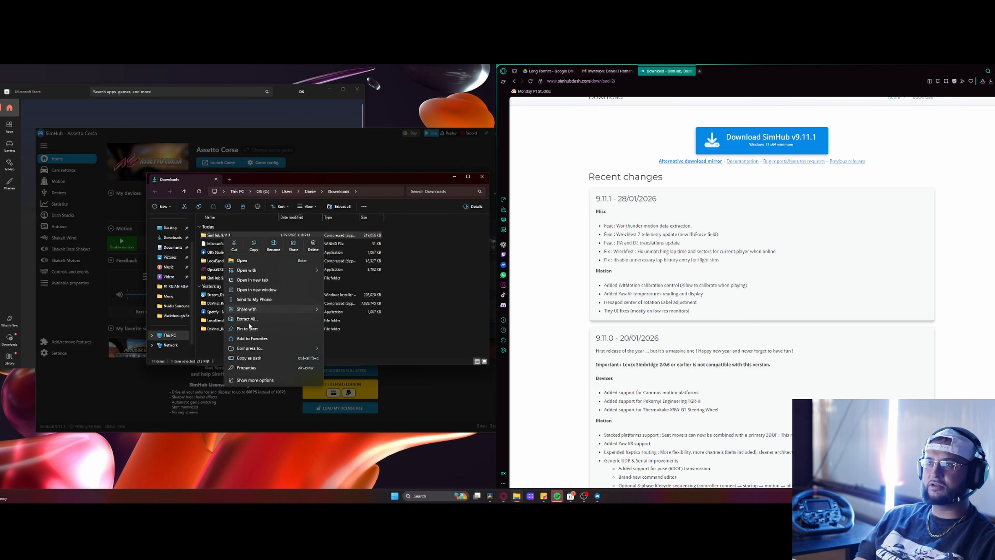
click(264, 318)
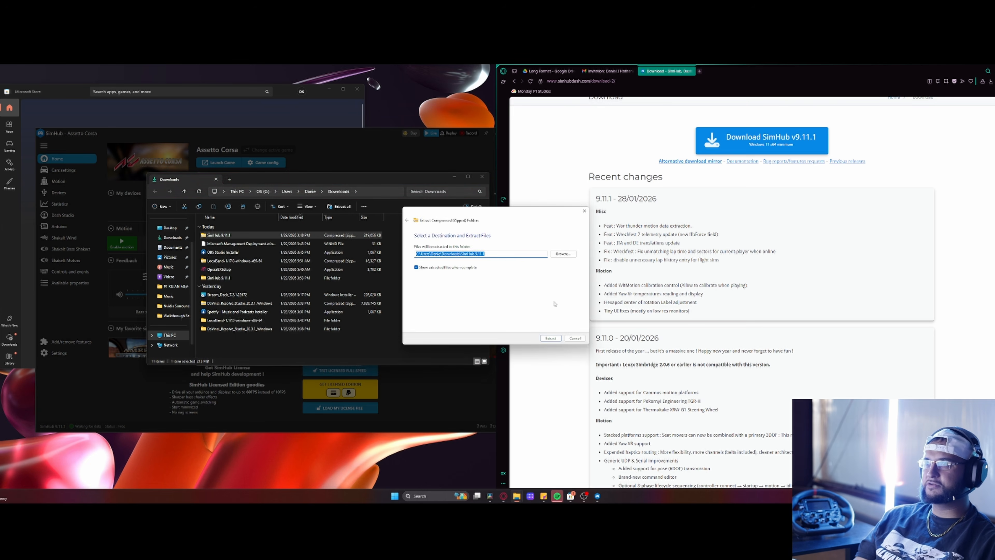
click(574, 338)
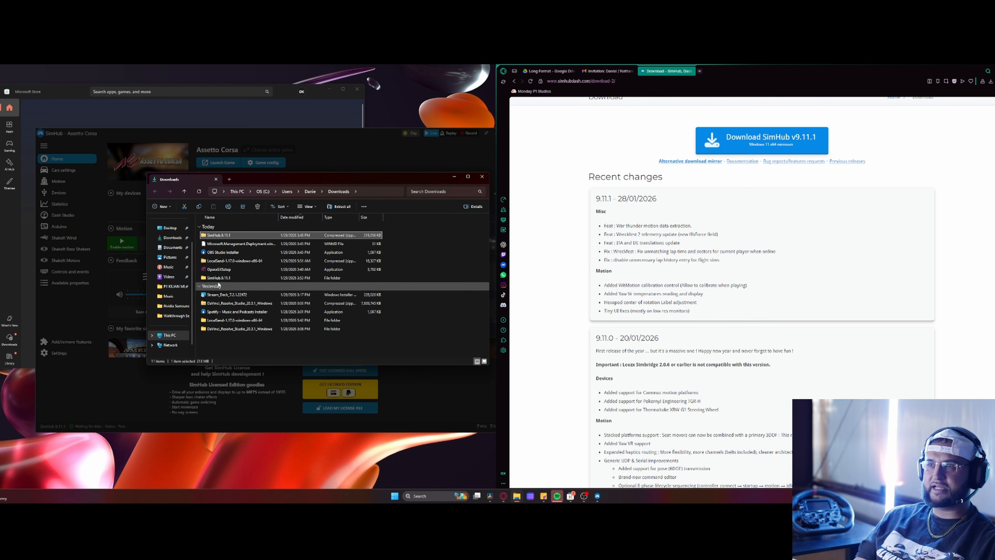
View the installer inside the extracted SimHub.9.11.1 folder and close the file window.
double_click(220, 277)
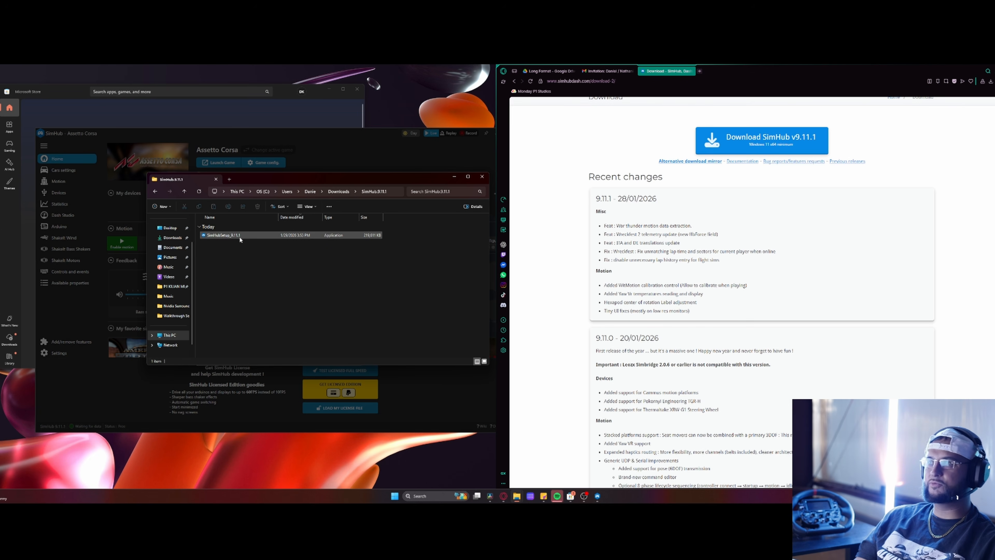
click(482, 176)
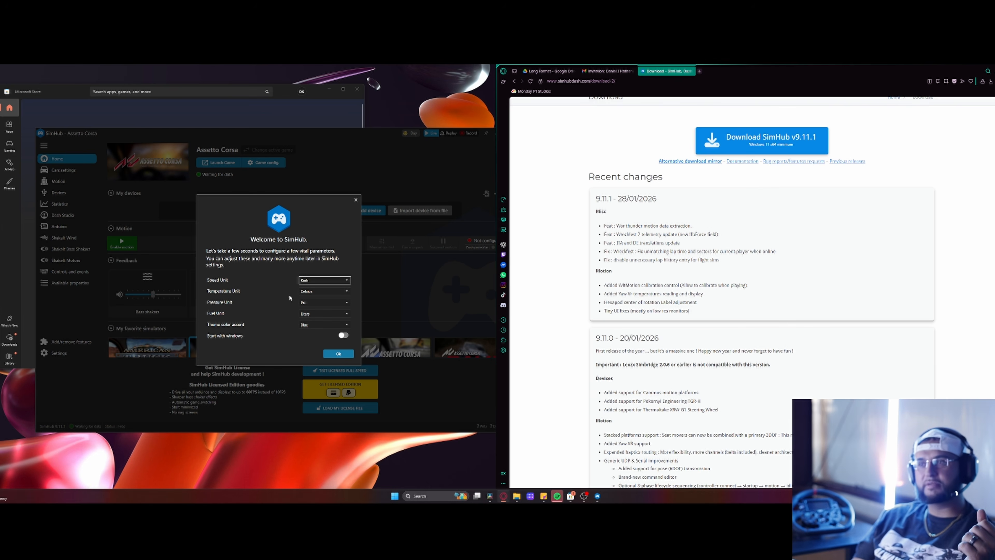
Set the welcome dialog's units to Mph for speed, Fahrenheit for temperature, Psi for pressure and Gallons for fuel.
click(323, 280)
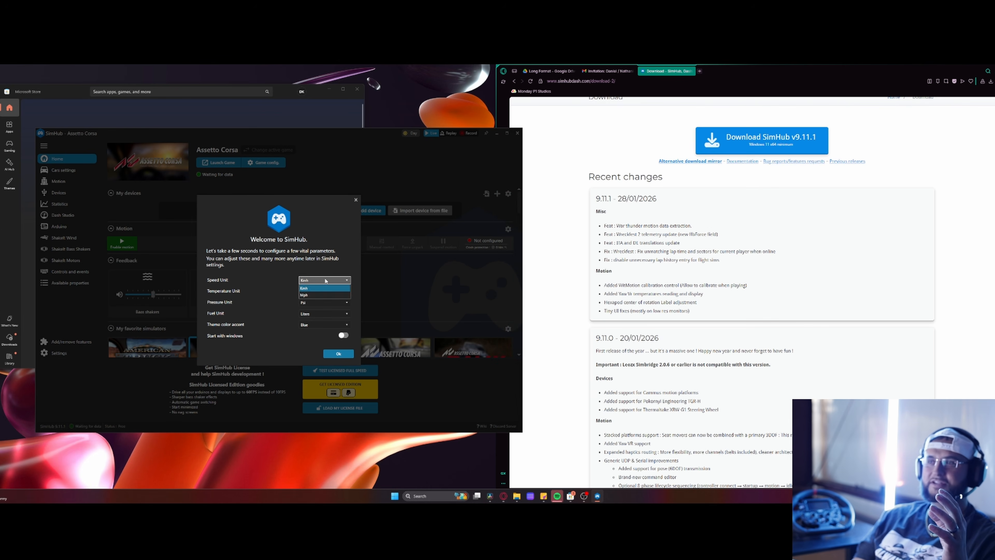
click(315, 295)
click(313, 292)
click(309, 306)
click(310, 302)
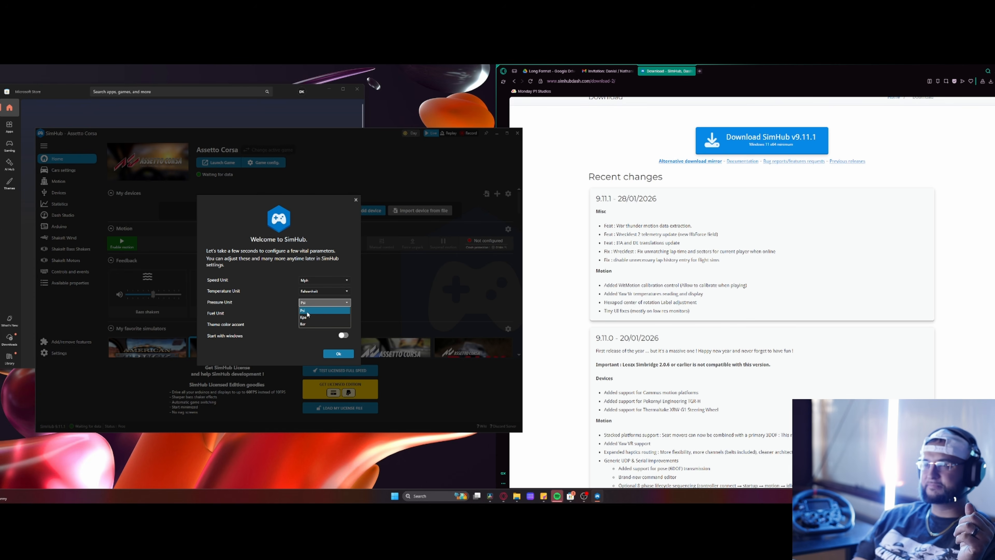
click(307, 310)
click(317, 314)
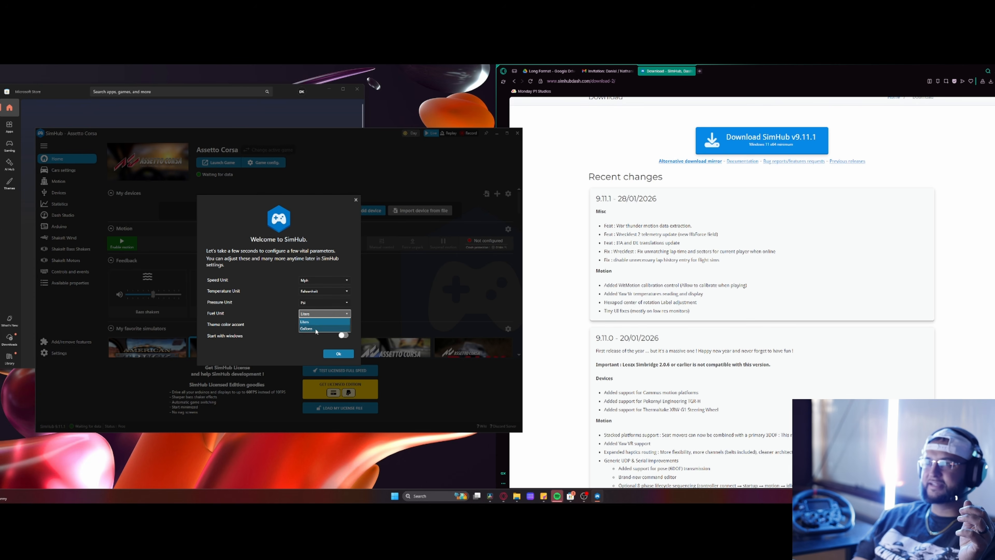
click(325, 328)
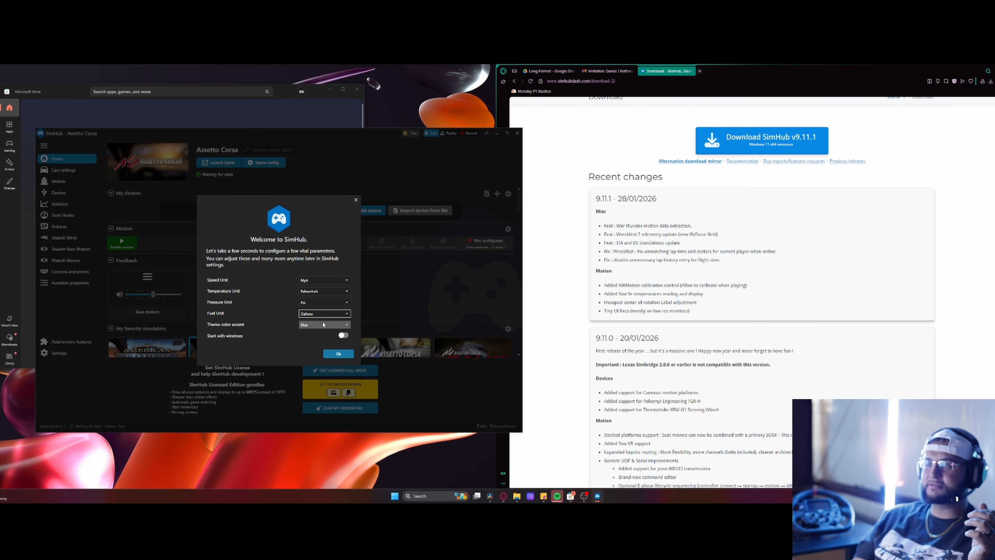
Keep Blue as the theme color accent, enable Start with windows and confirm the welcome settings.
click(316, 328)
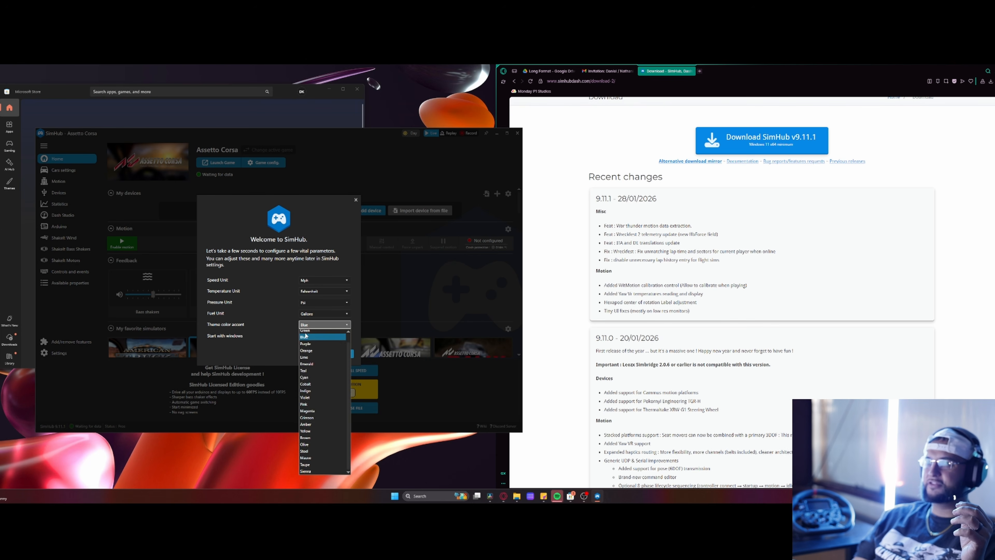
click(274, 329)
click(346, 335)
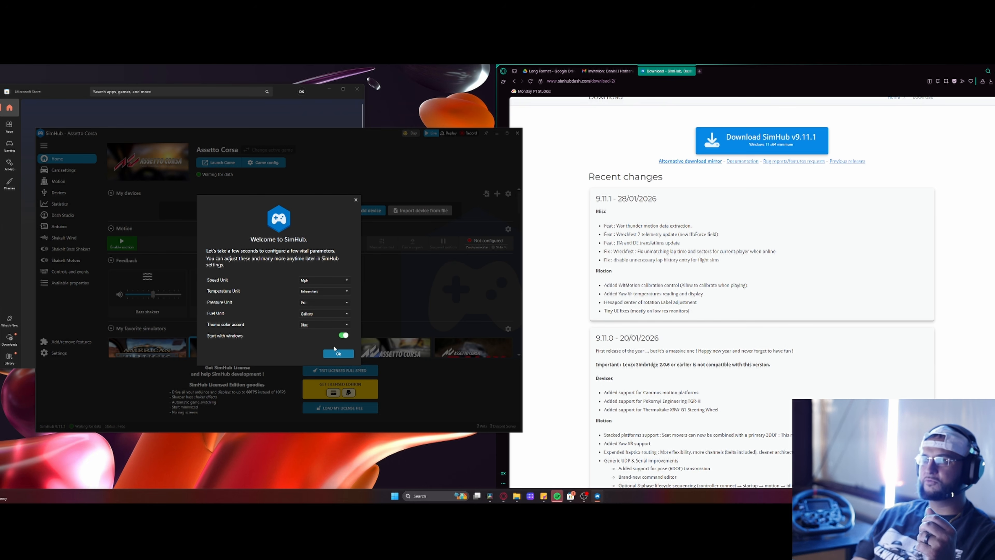
click(343, 353)
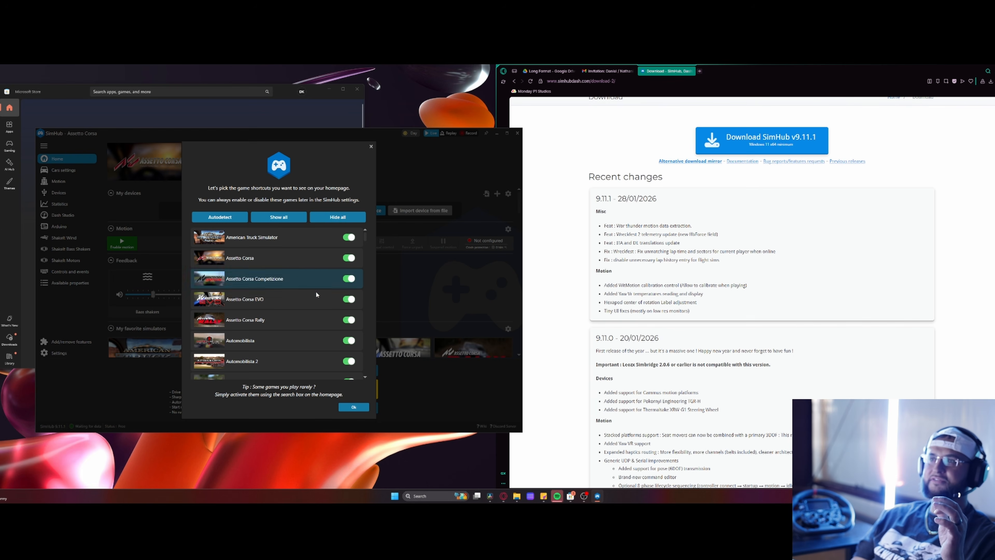
Look through the list of game shortcuts for the homepage and accept it with all games left enabled.
scroll(280, 298, down, 10)
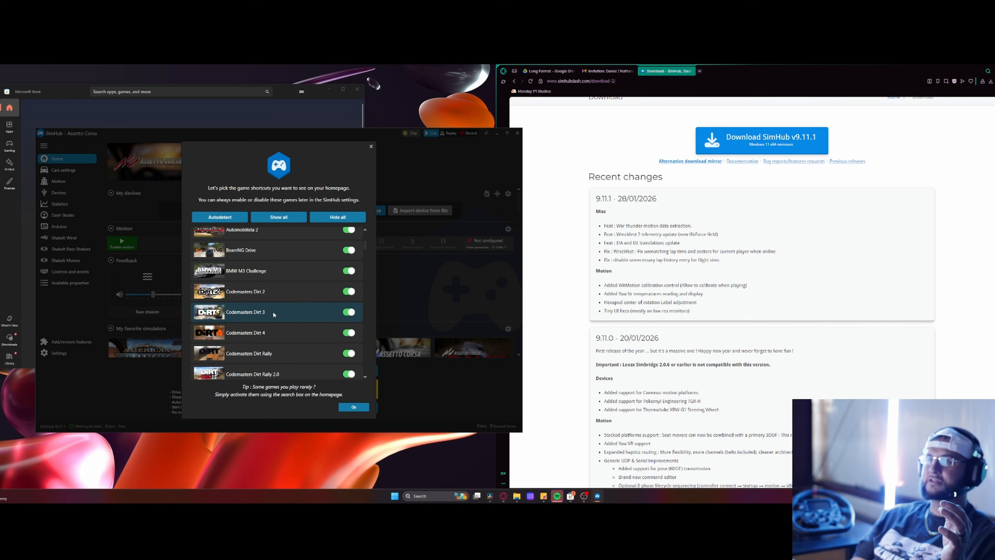
drag(365, 250, 358, 379)
click(354, 407)
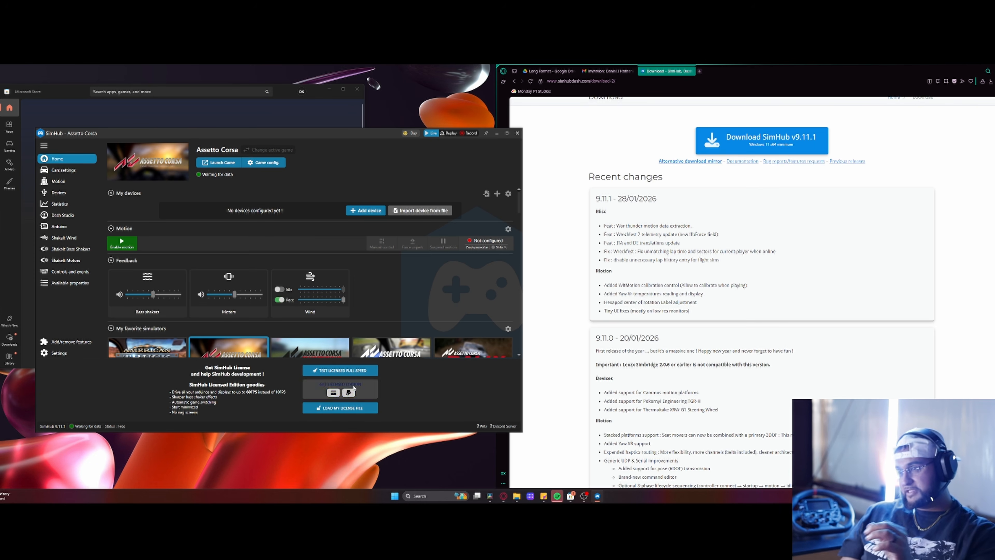
Open the card purchase page for the SimHub licensed edition in Opera GX Internet Browser, just this once.
click(334, 394)
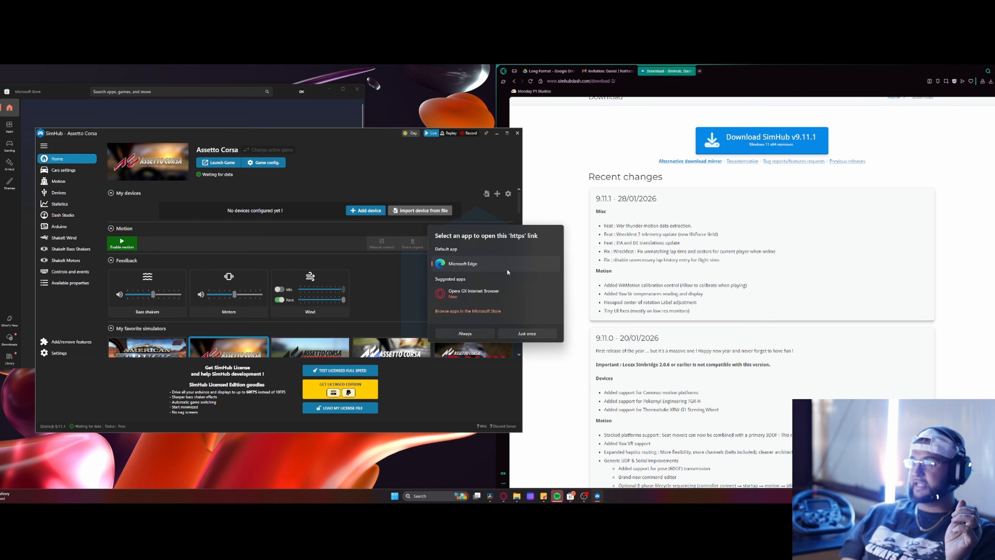
click(474, 294)
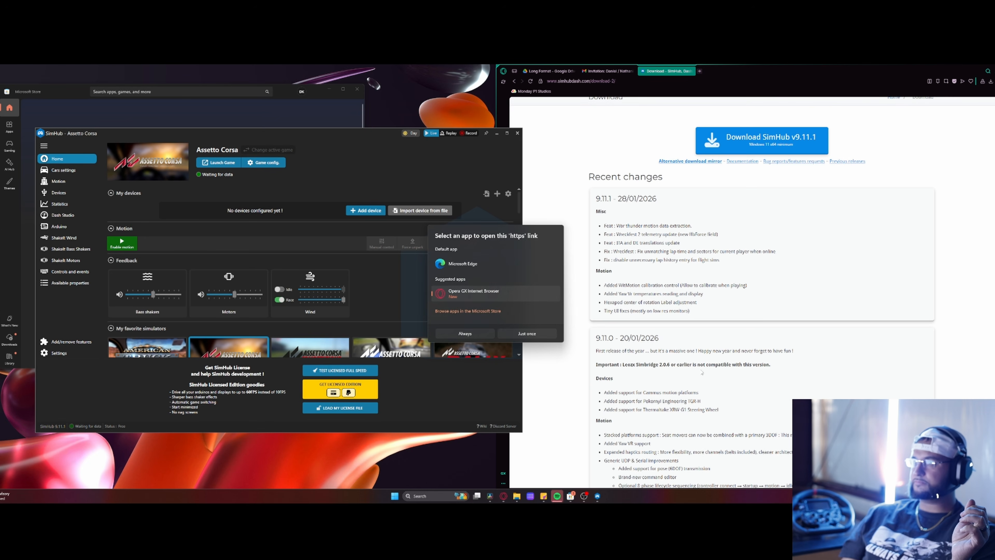
click(527, 333)
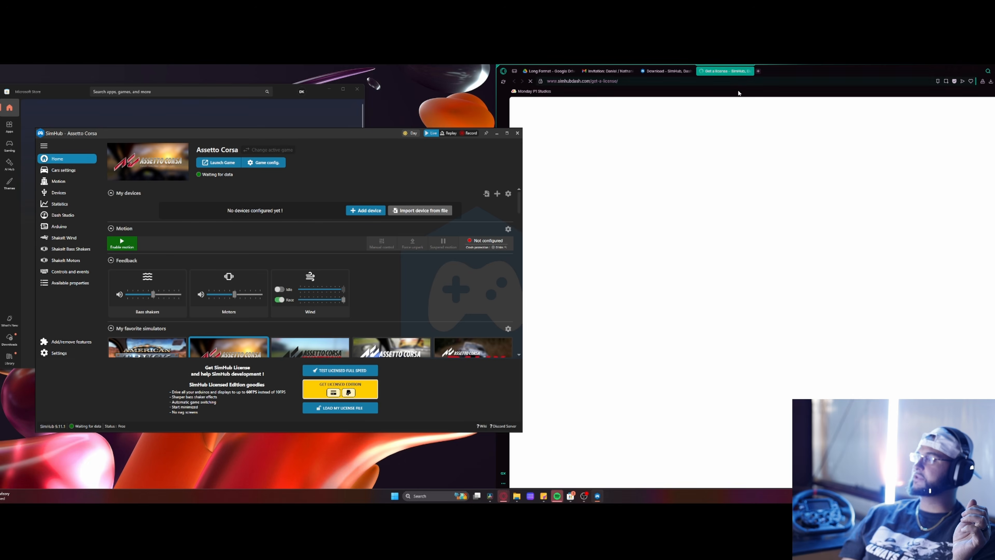
Examine the license page's benefits, choose-your-own price amounts, email and country fields, and payment methods.
scroll(765, 264, down, 2)
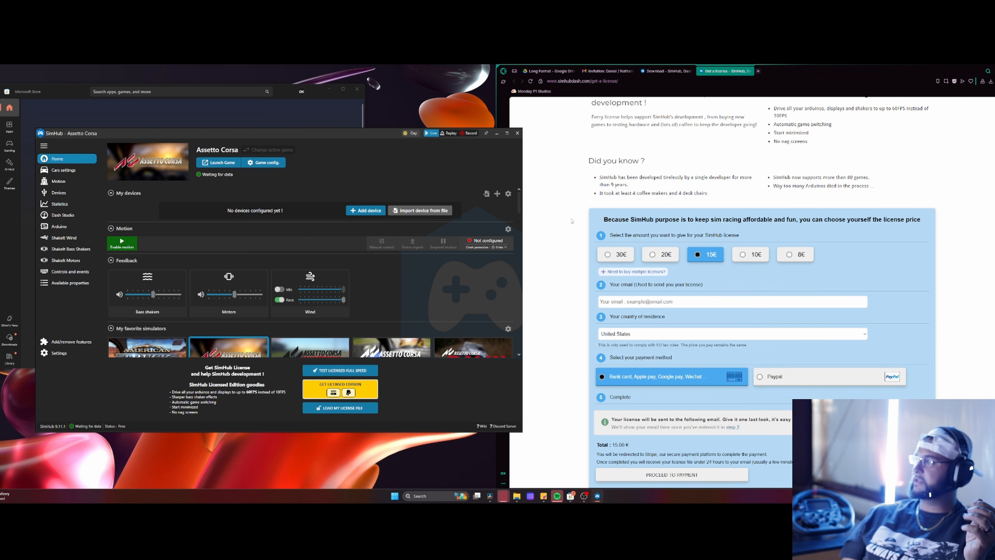
drag(626, 220, 847, 221)
click(849, 223)
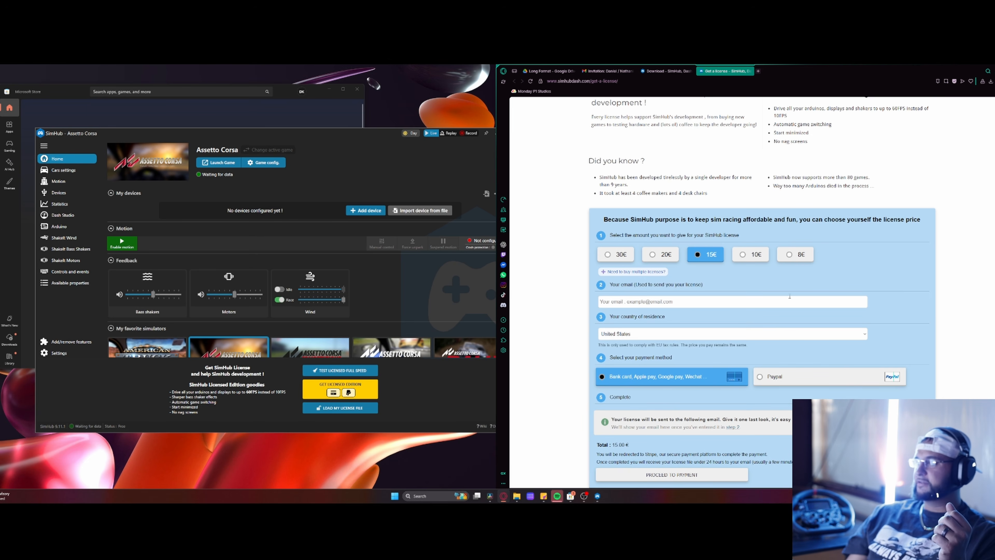
scroll(864, 383, down, 2)
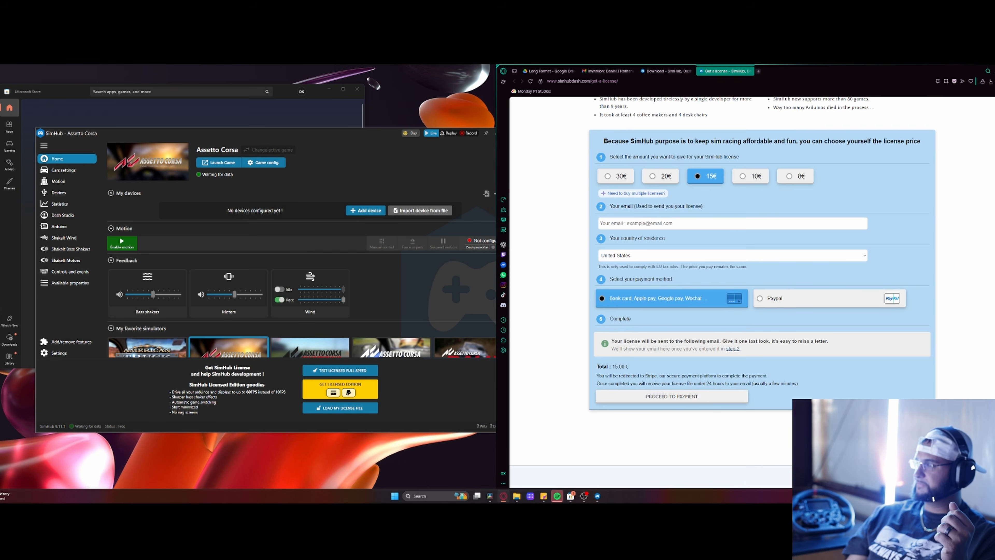
scroll(876, 398, up, 4)
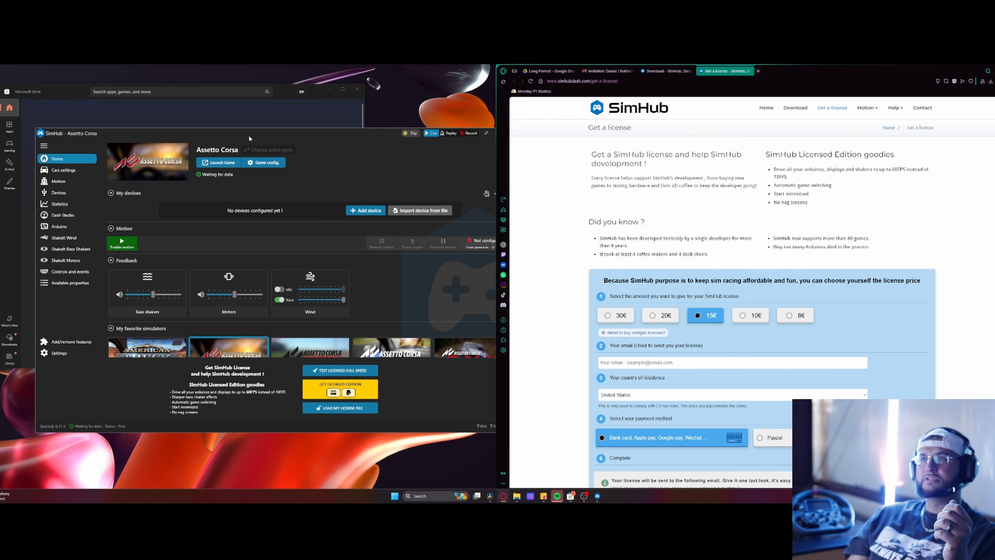
Return to the SimHub download page and look over the devices, motion, feedback and simulator sections of SimHub's home screen.
click(660, 71)
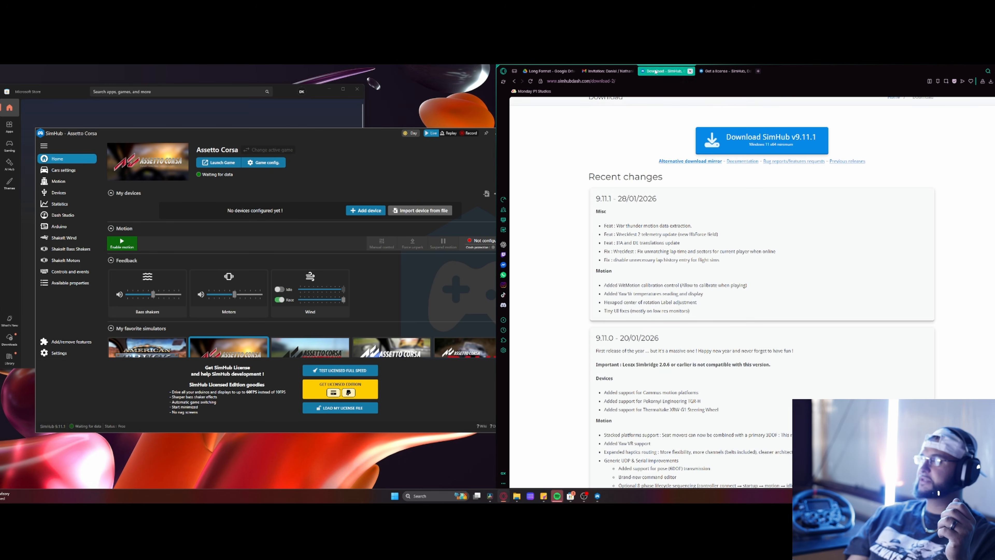
drag(293, 132, 531, 122)
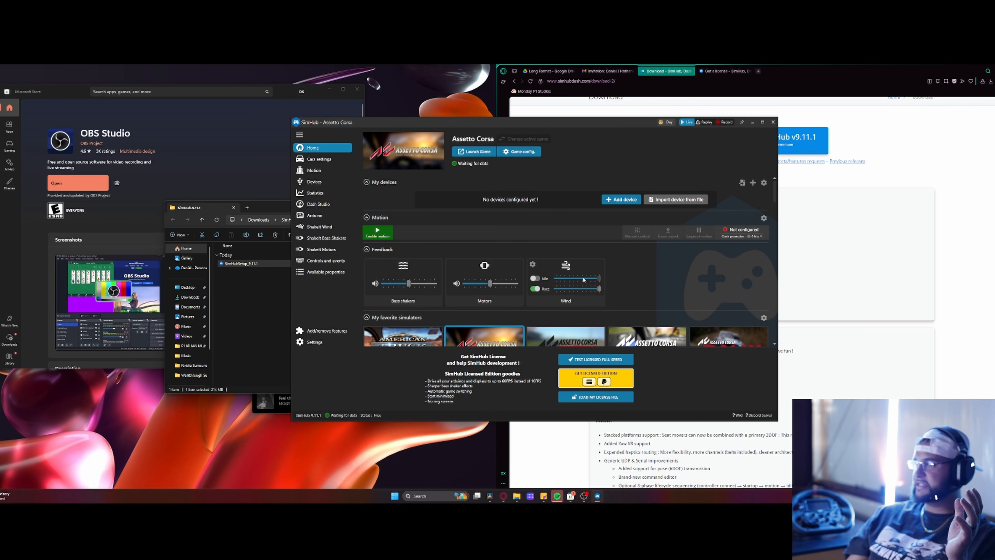
scroll(607, 295, down, 1)
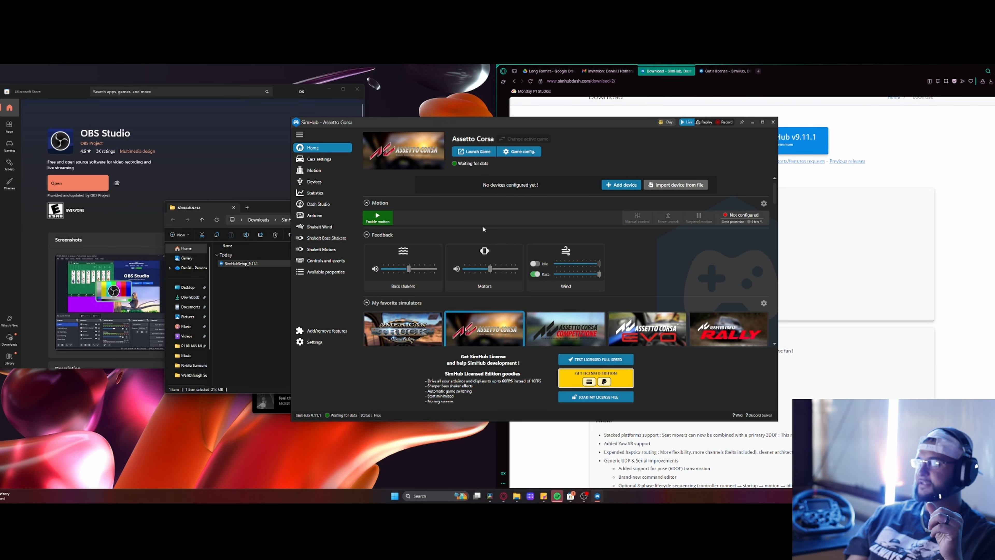
scroll(411, 203, up, 1)
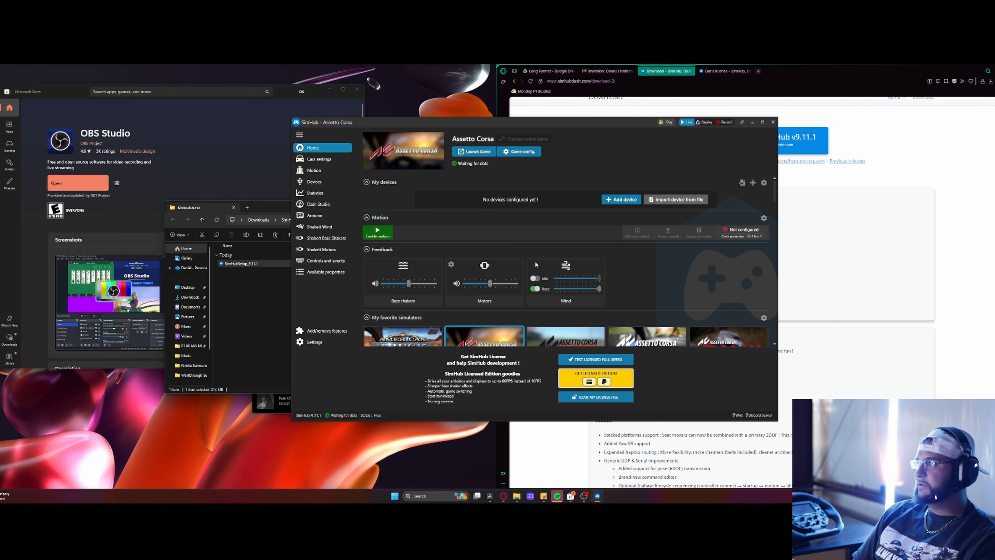
Move the SimHub window clear of the browser, search the web for "gomez sim industries" in a new tab and open the company's website.
drag(585, 125, 356, 136)
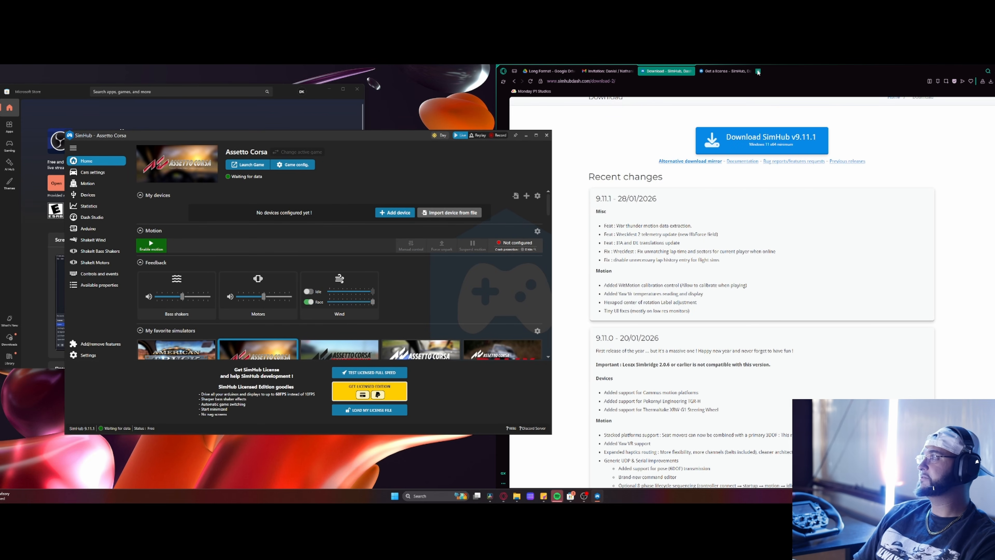
click(758, 71)
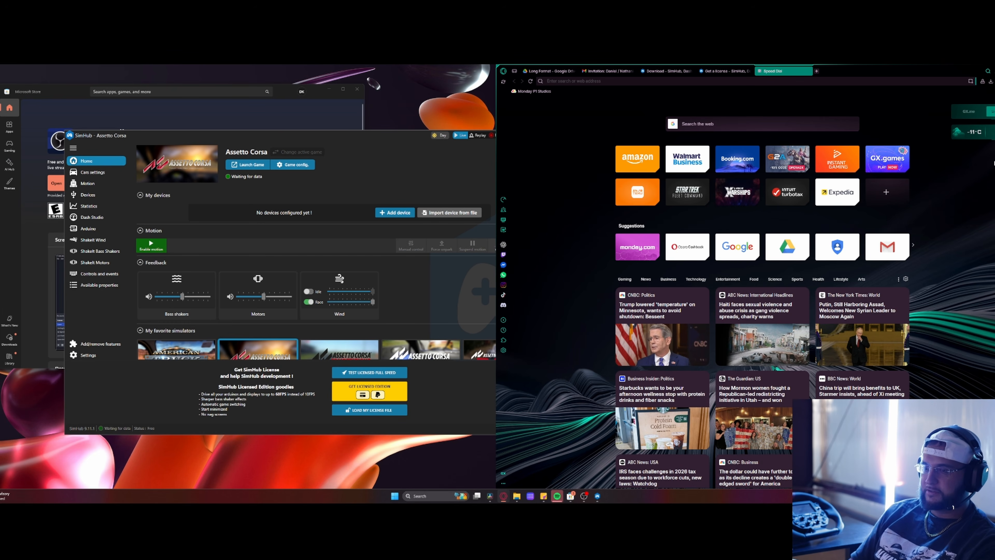
text(g)
text(o)
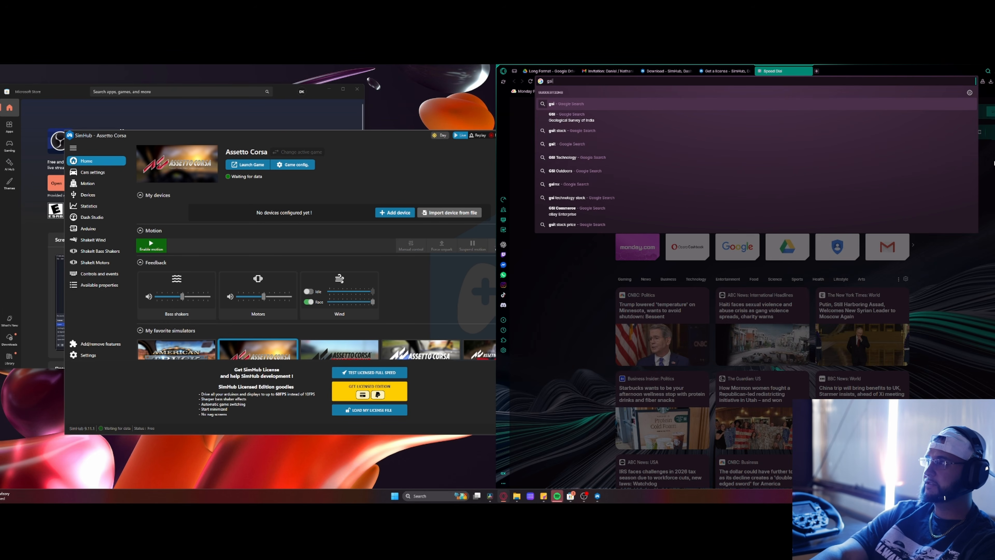
text(m)
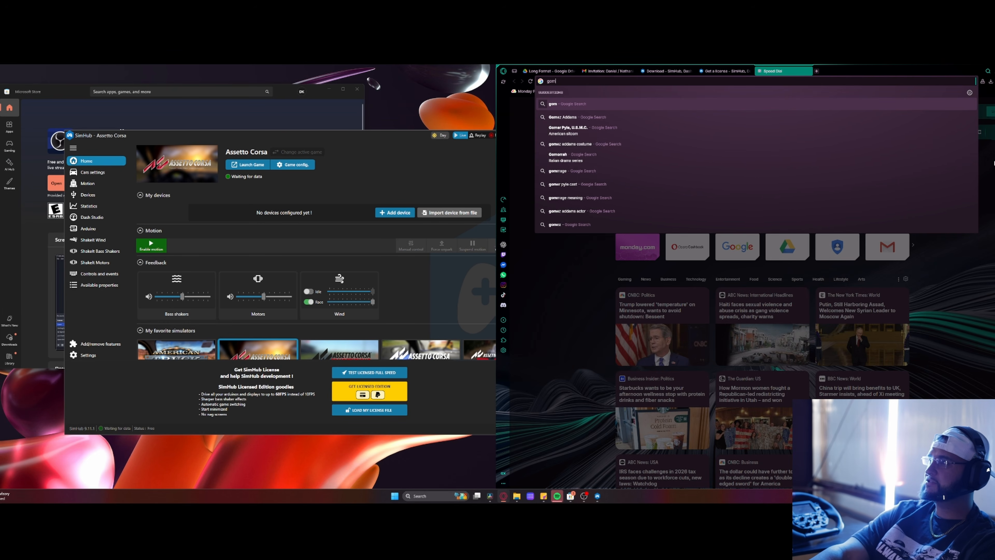
text(ez sim industries)
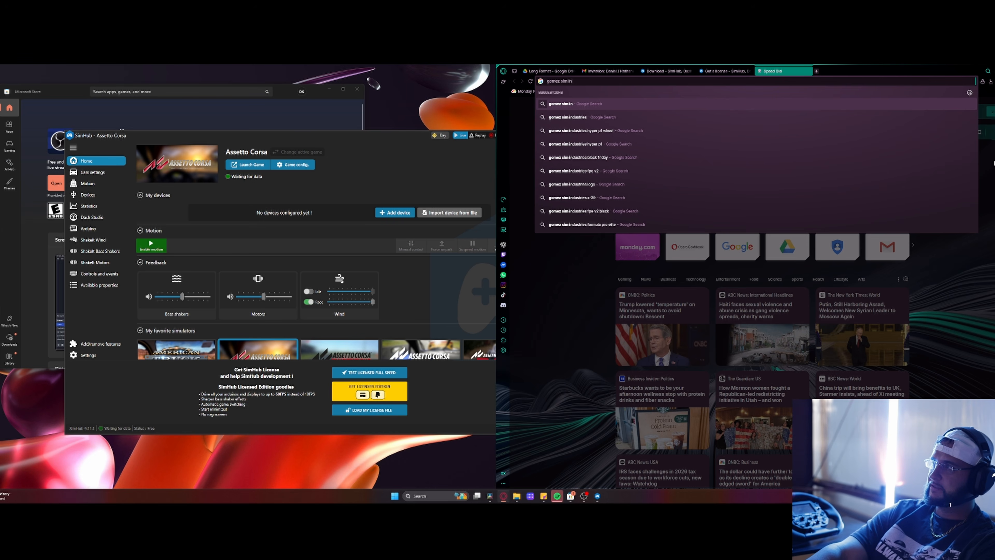
key(Return)
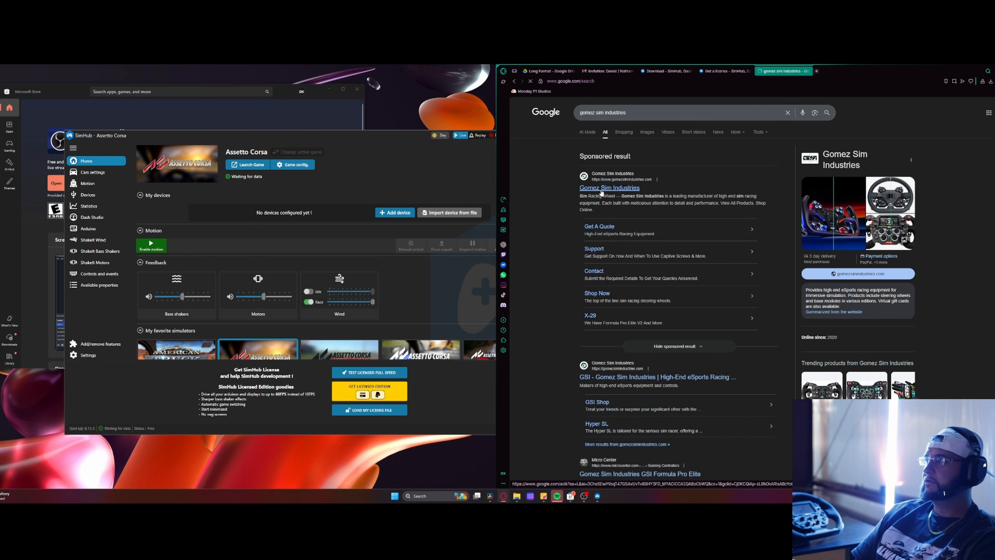
click(600, 188)
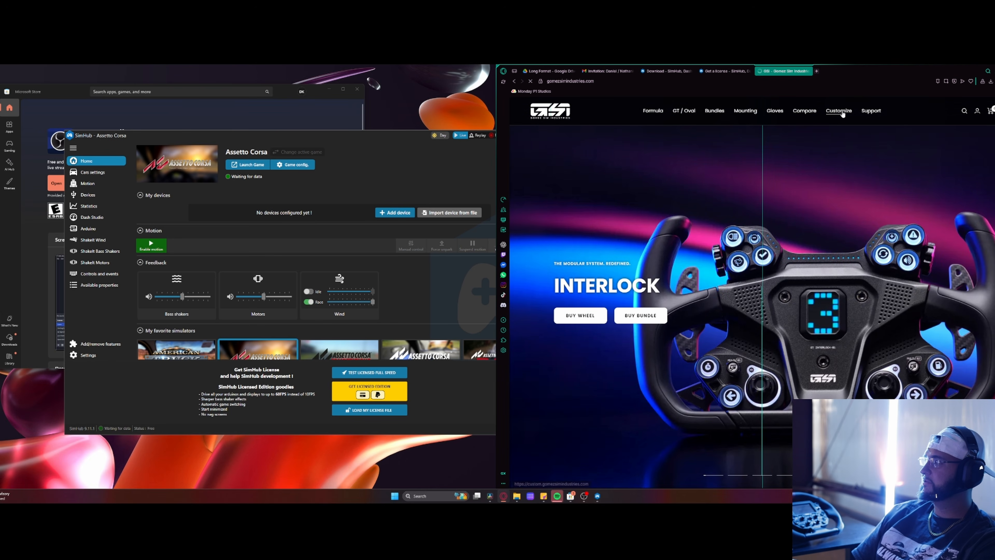
Check the wheel configurator and the GSI Support Center's articles, and return to the Gomez Sim Industries homepage.
click(839, 111)
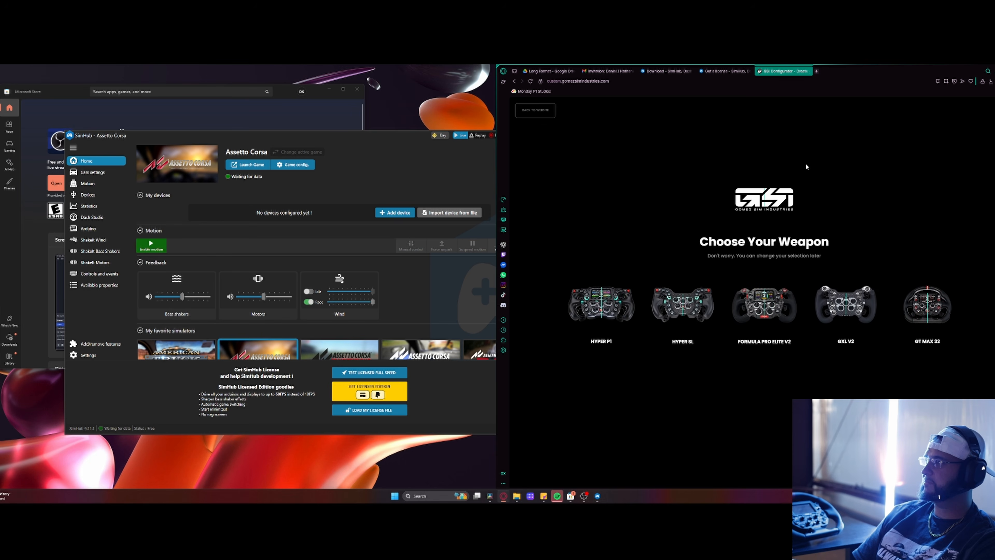
click(535, 111)
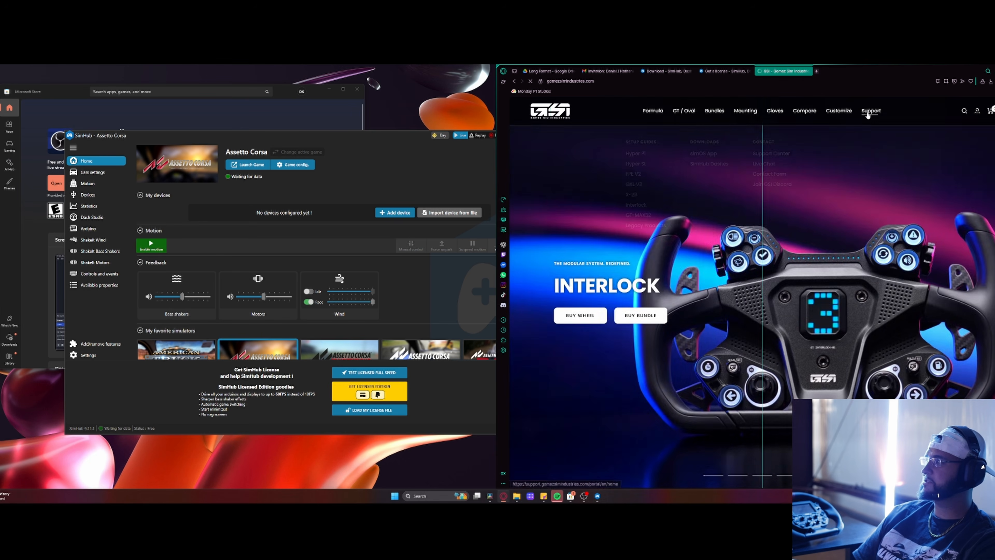
click(868, 114)
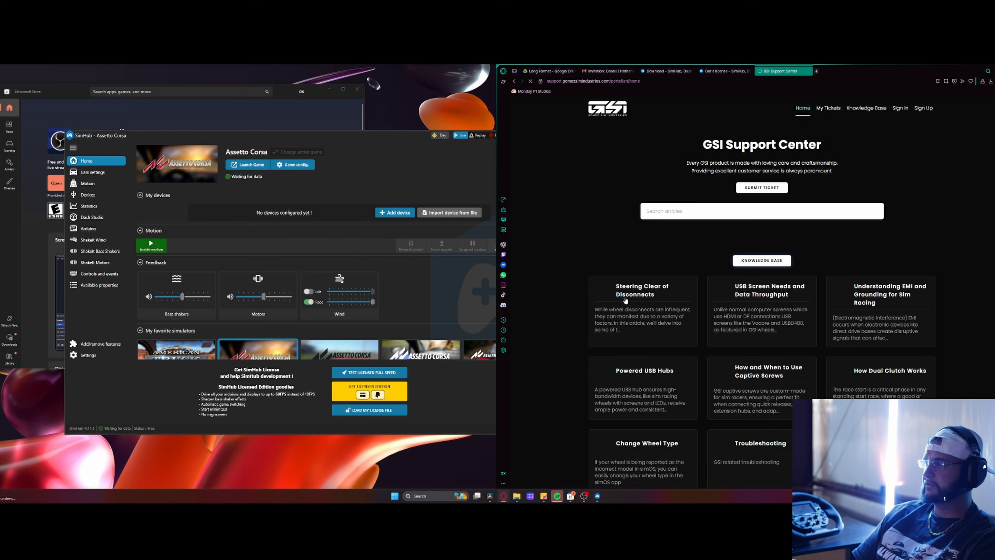
scroll(650, 337, down, 1)
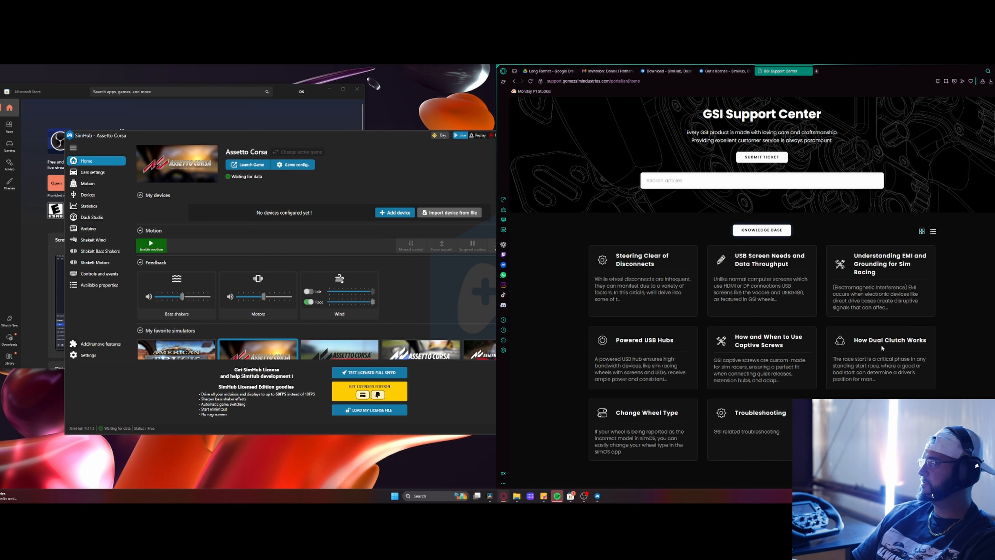
scroll(735, 182, up, 1)
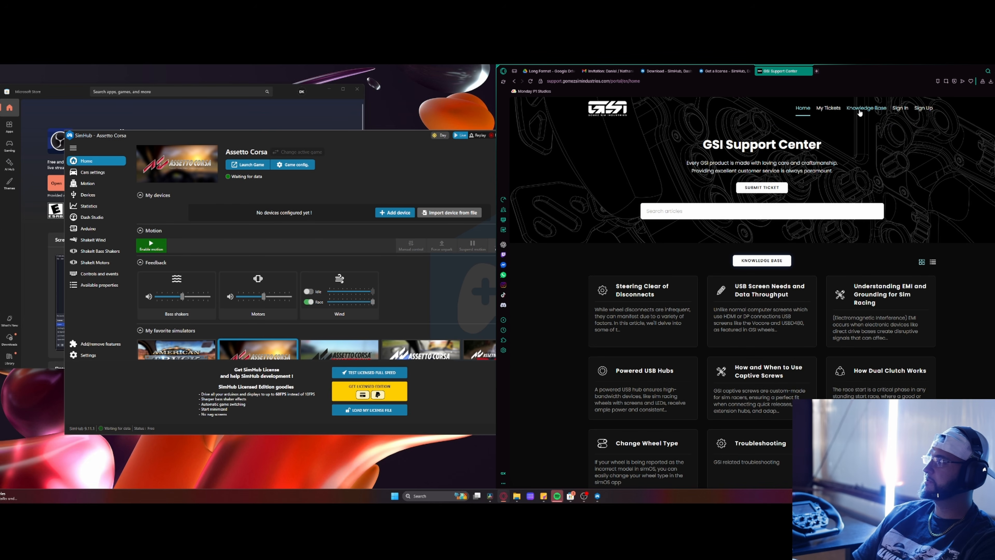
click(514, 81)
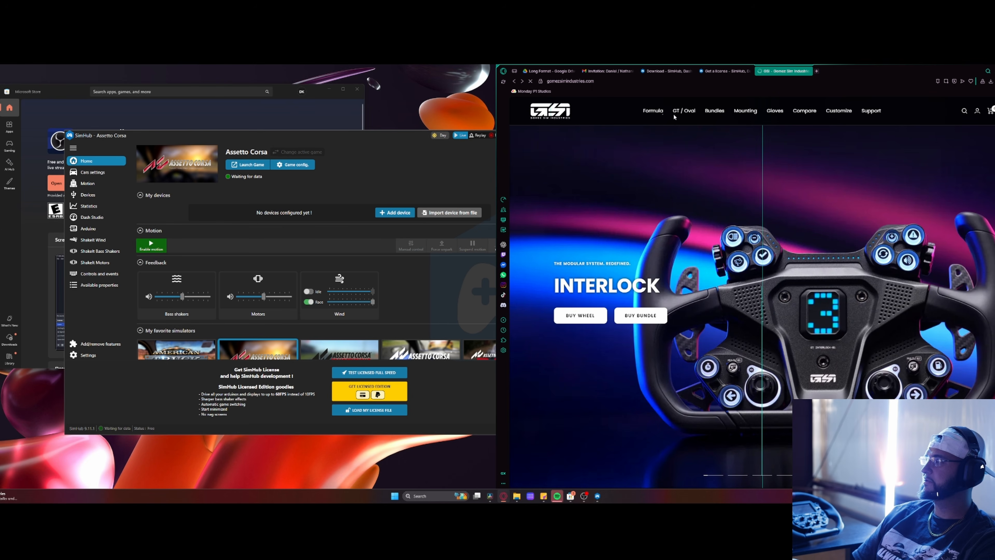
Open the GT-MAX32 wheel's product page from the homepage and show its Docs & Downloads section.
scroll(785, 327, down, 5)
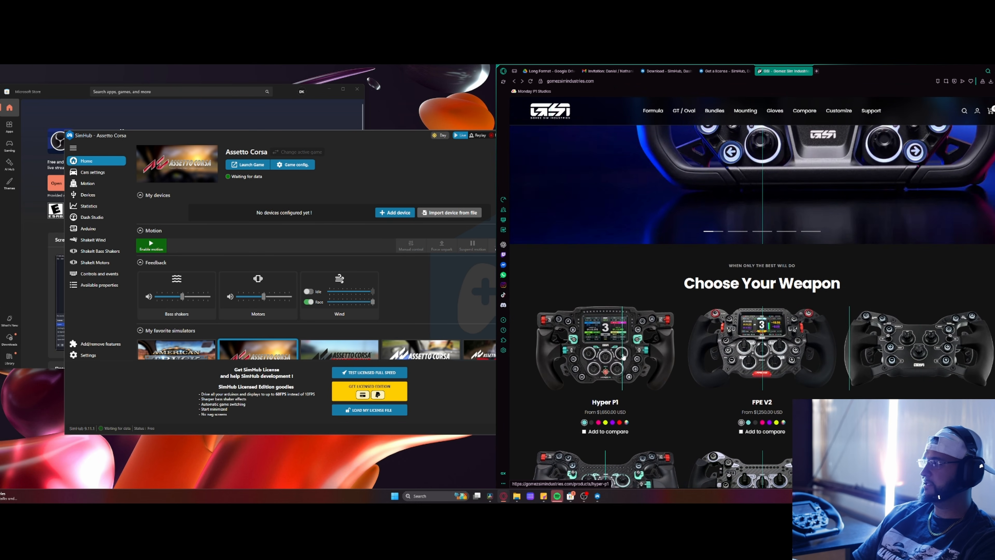
scroll(623, 355, down, 3)
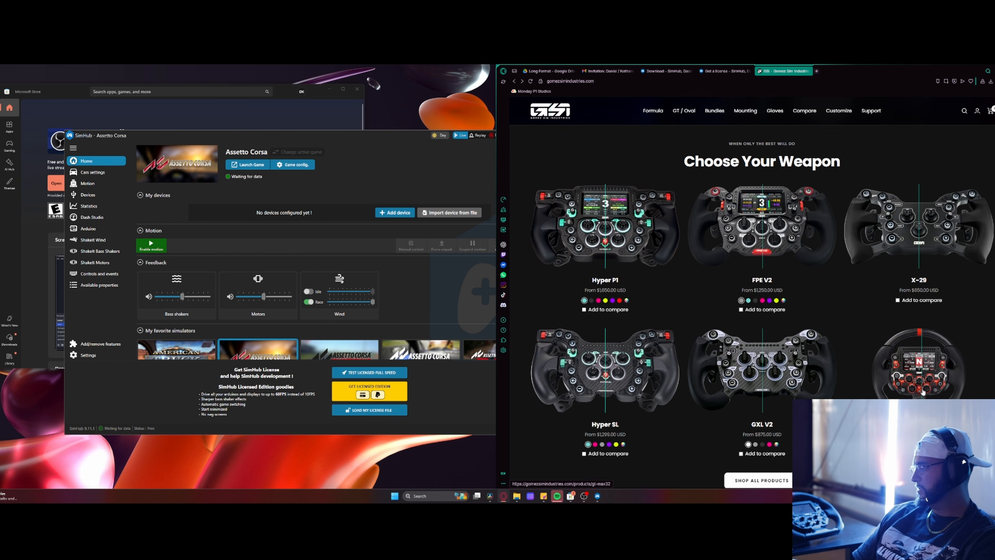
click(936, 376)
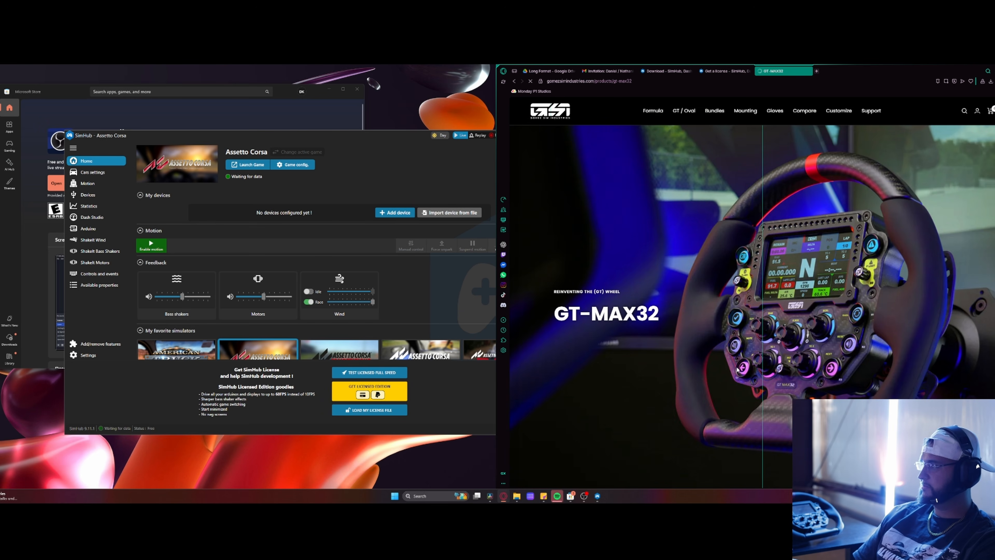
scroll(701, 216, down, 10)
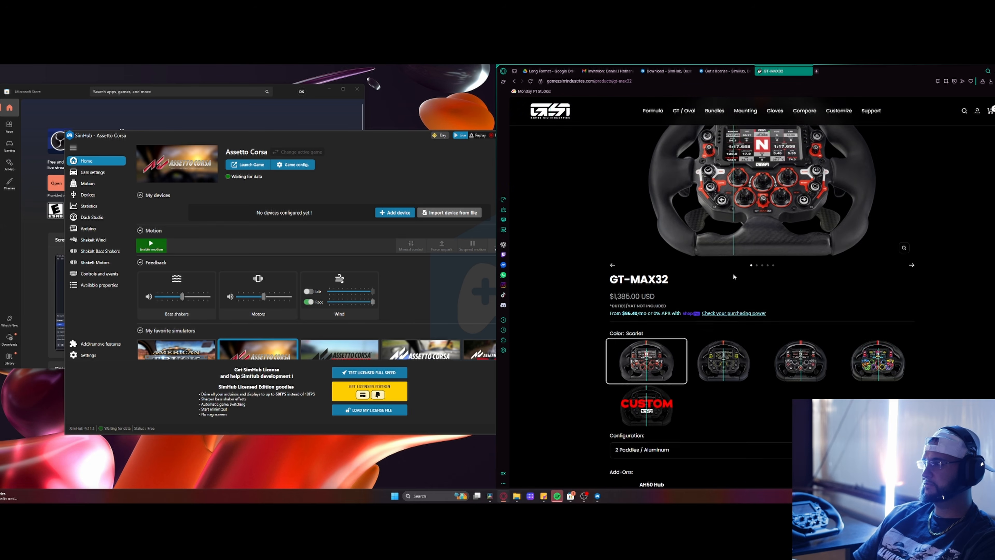
scroll(734, 277, down, 10)
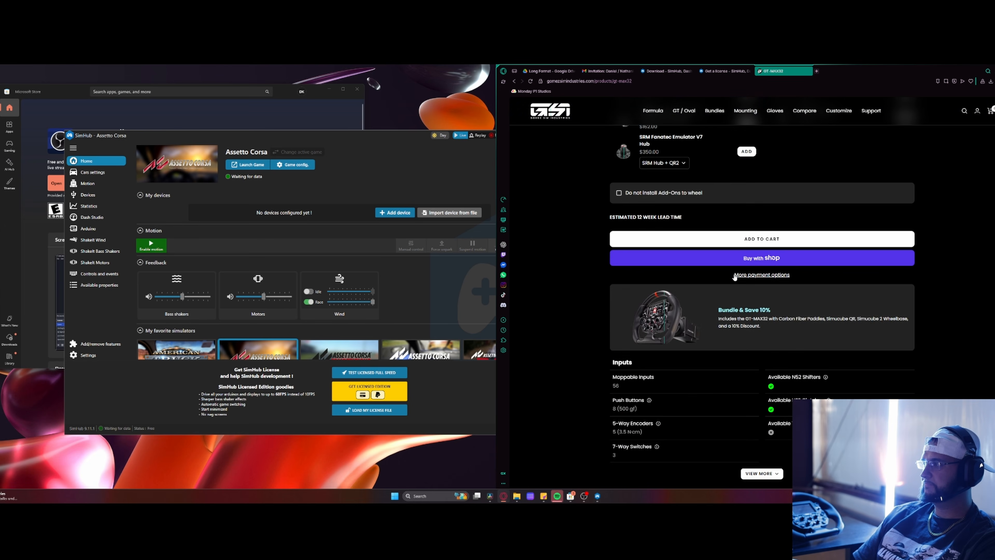
scroll(691, 320, down, 3)
click(724, 295)
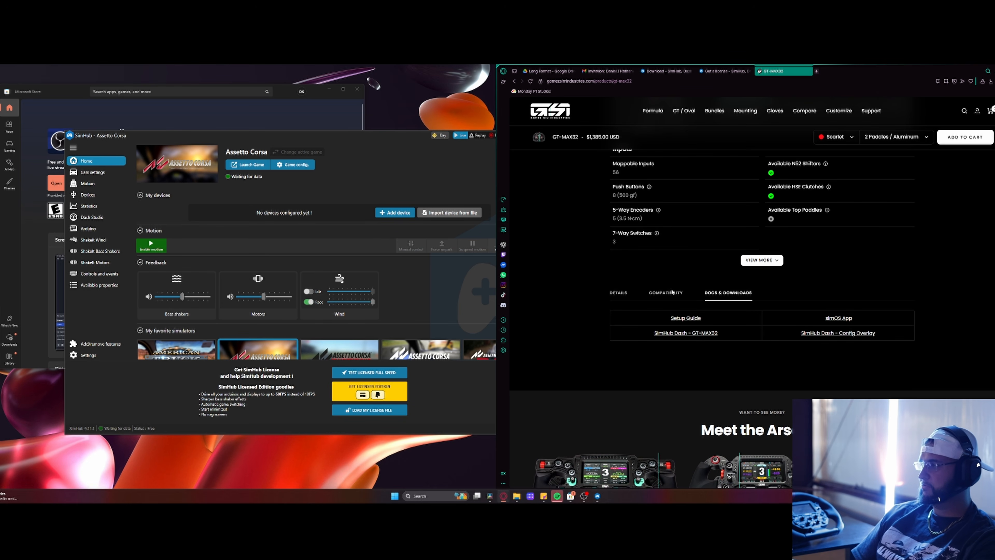
Open the GT-MAX32 Setup Guide, look over the manual's feature overview, connection page and page thumbnails, and close it.
click(685, 318)
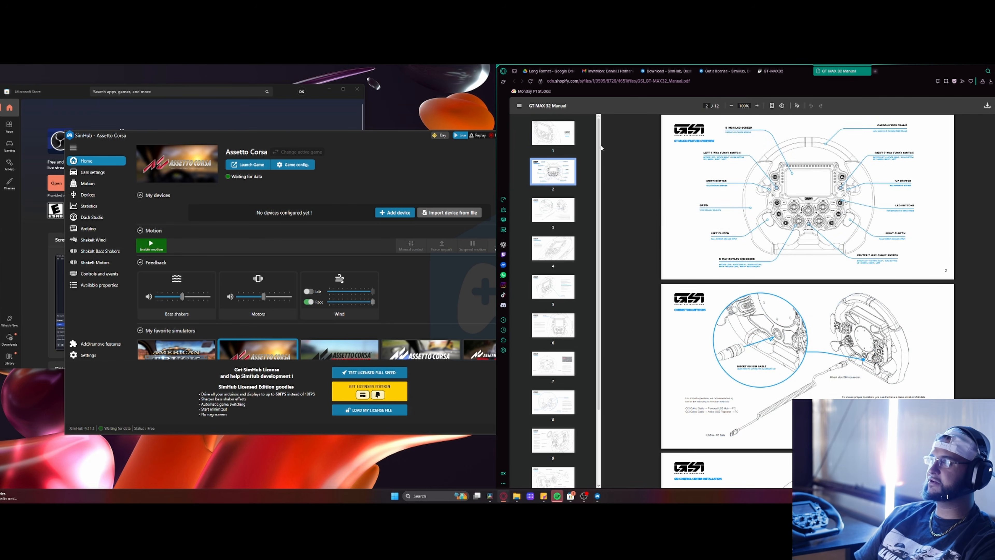
scroll(589, 287, down, 3)
scroll(589, 283, up, 3)
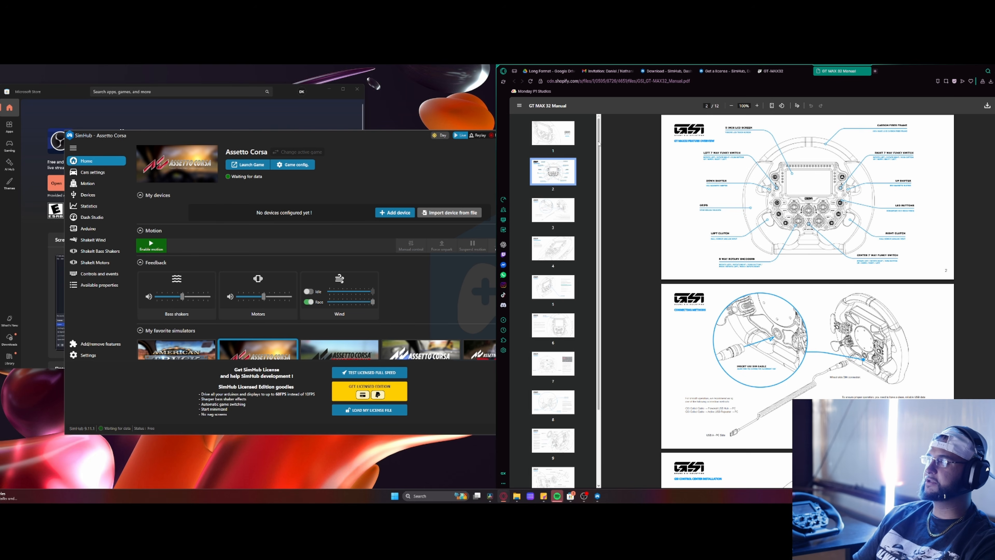
scroll(600, 198, down, 2)
scroll(599, 198, down, 1)
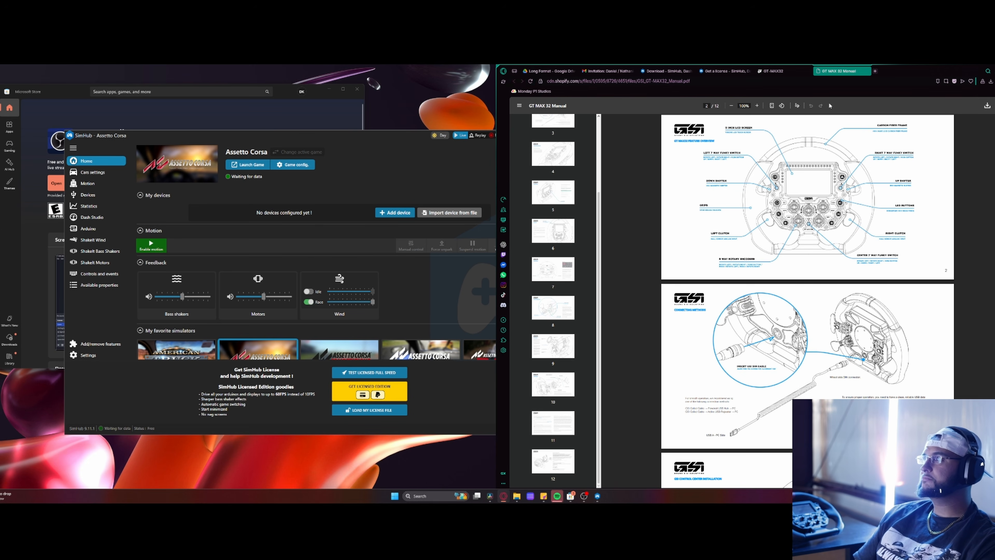
click(866, 71)
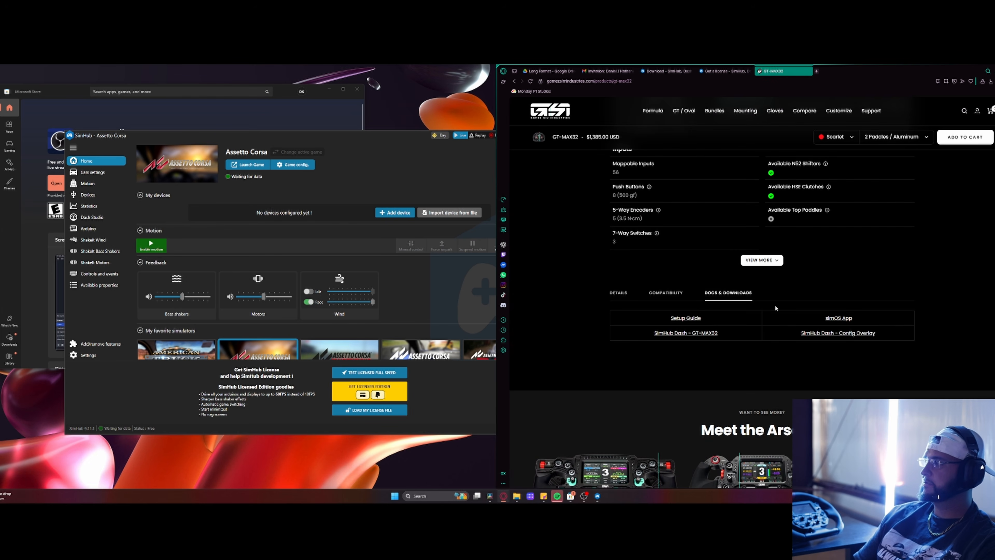
Download the SimHub Dash - GT-MAX32, SimHub Dash - Config Overlay and simOS App files, saving the simOS installer in Downloads.
click(686, 334)
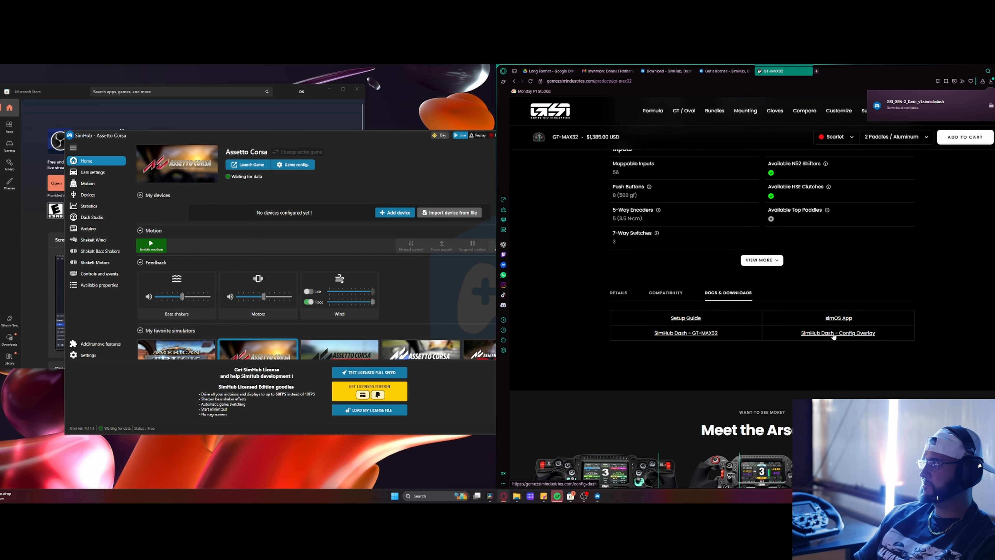
click(852, 334)
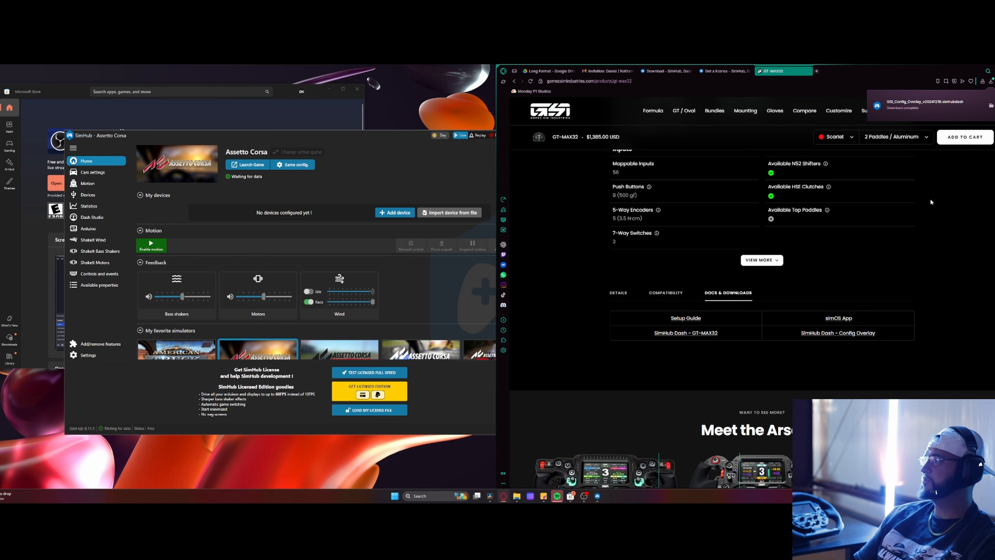
scroll(838, 349, up, 1)
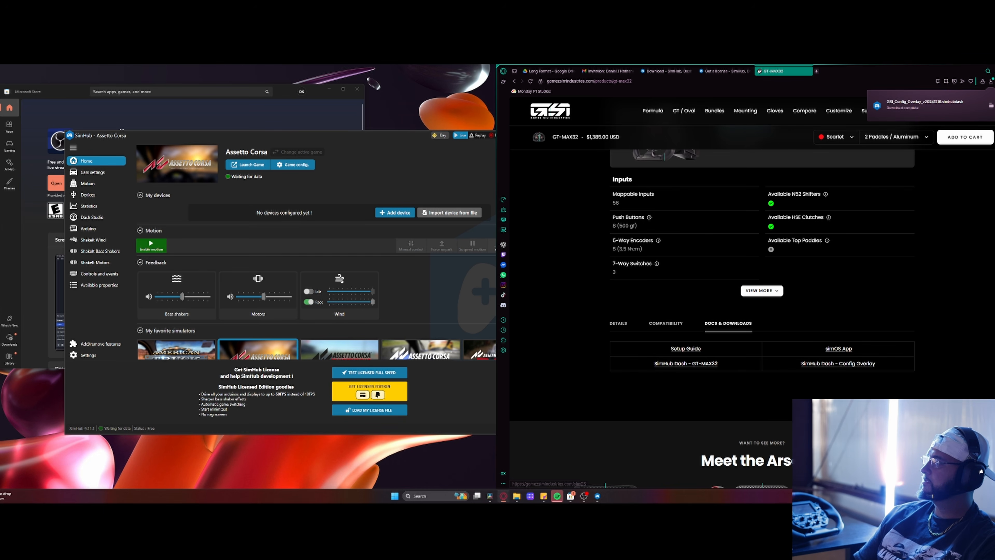
click(837, 348)
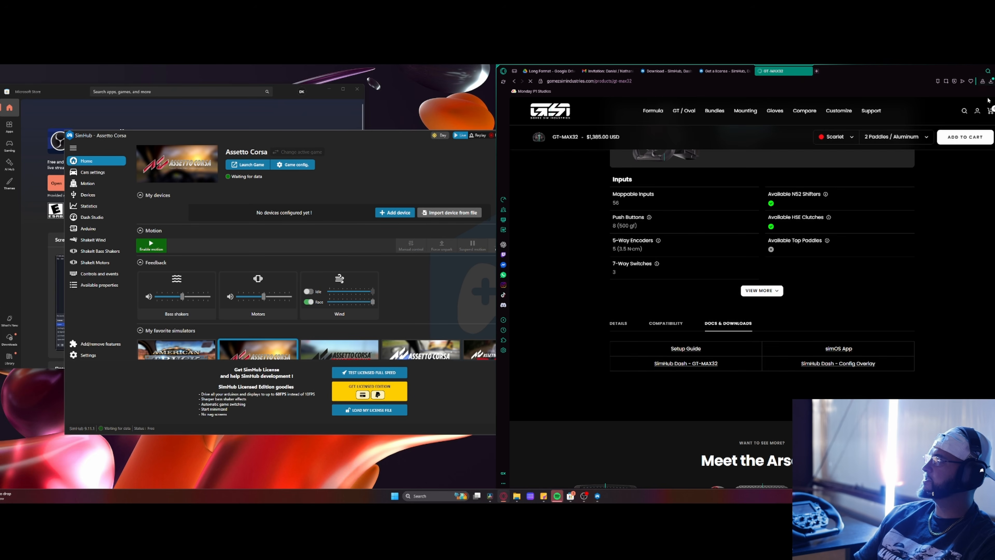
click(991, 81)
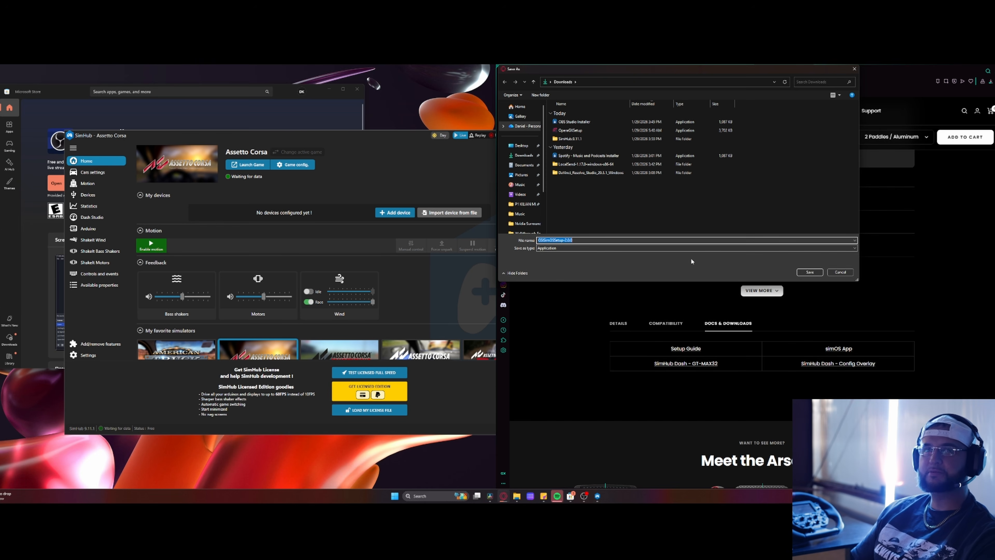
click(810, 272)
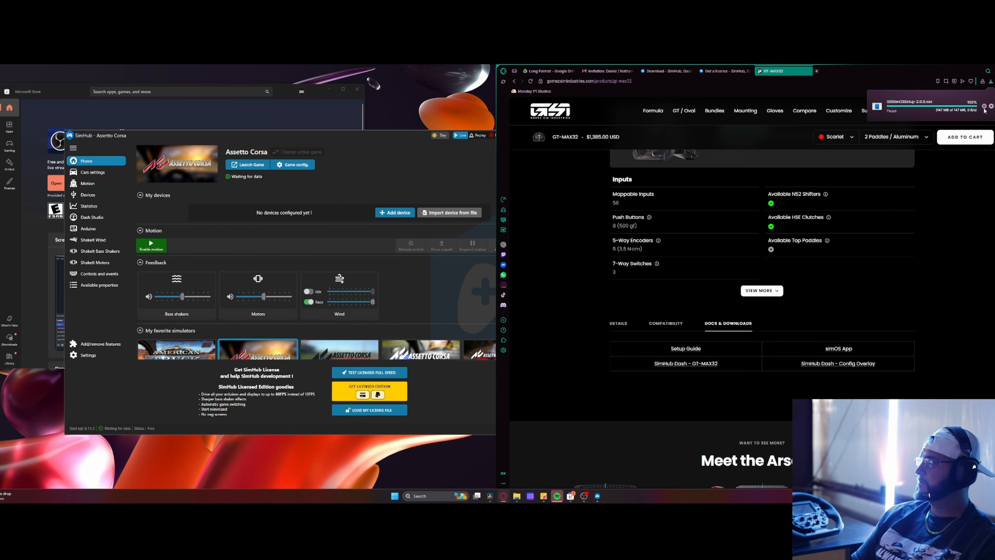
Run the downloaded GSI simOS installer from the Downloads folder and install simOS with a desktop shortcut.
click(990, 82)
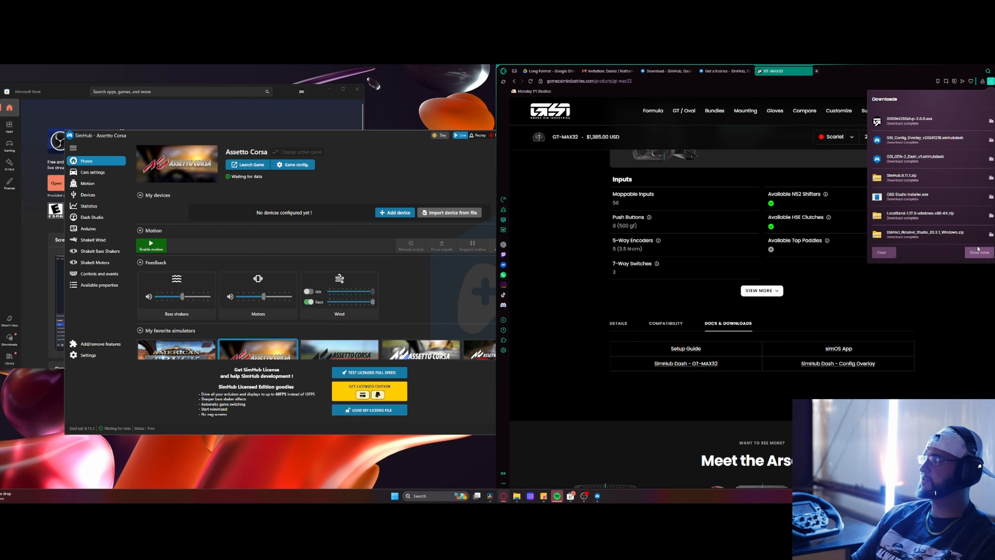
click(991, 121)
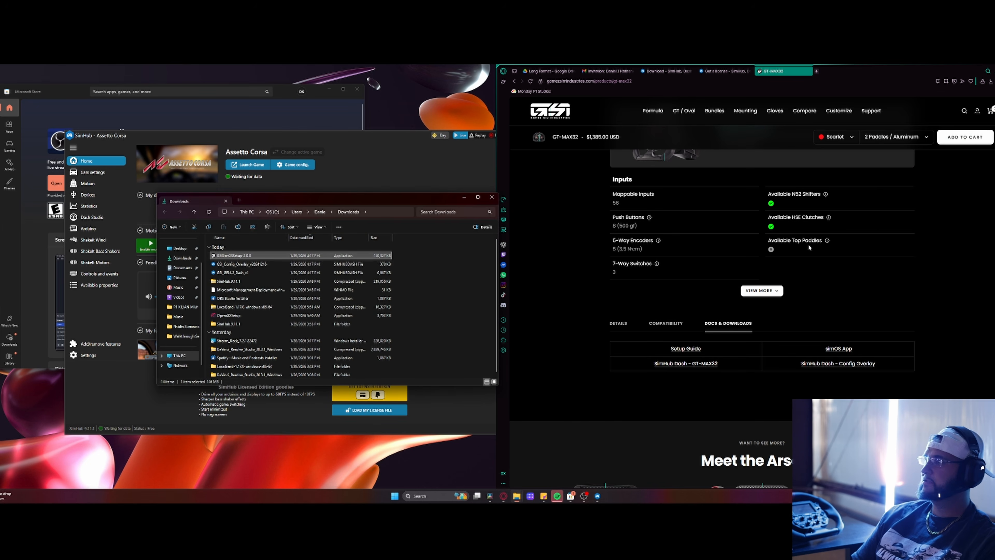
double_click(226, 256)
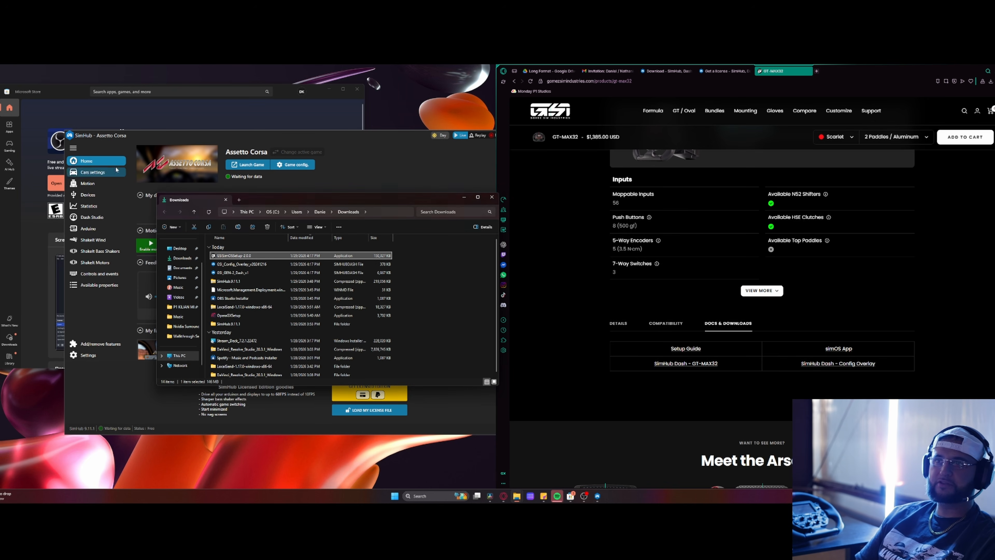
click(120, 136)
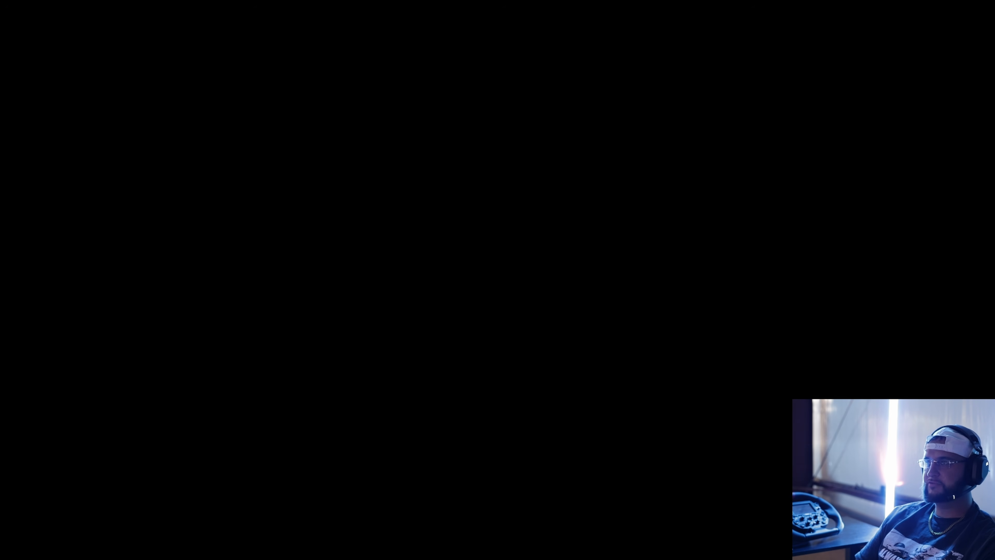
click(552, 338)
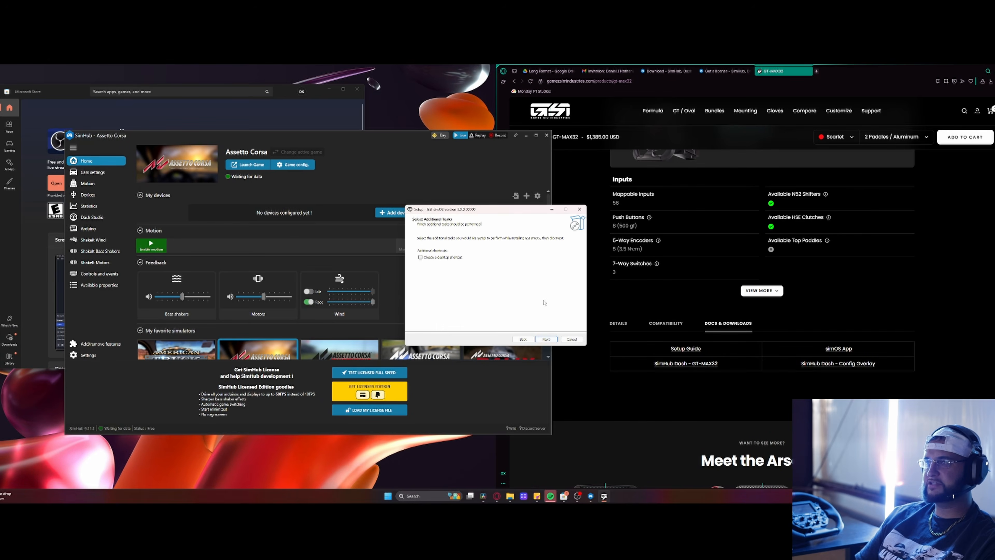
click(554, 339)
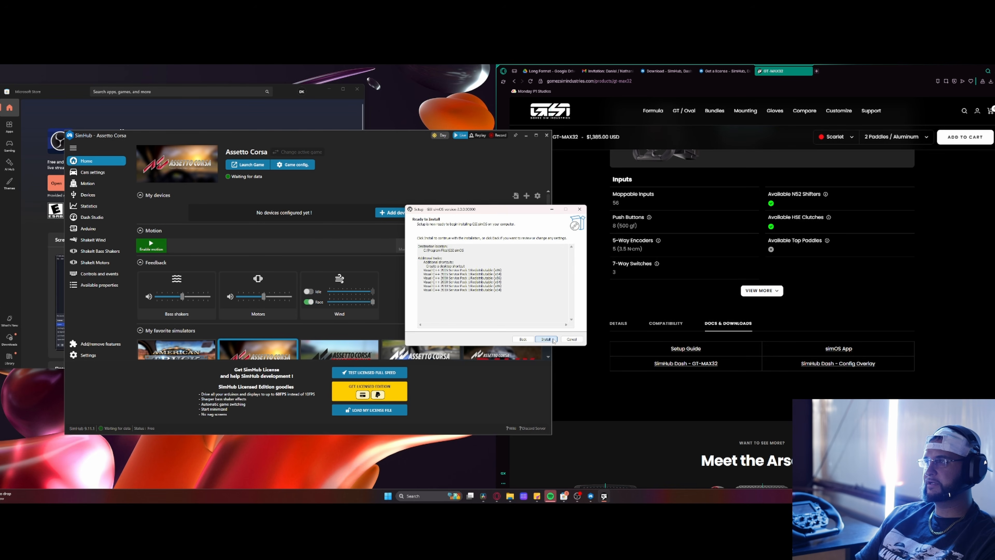
click(550, 339)
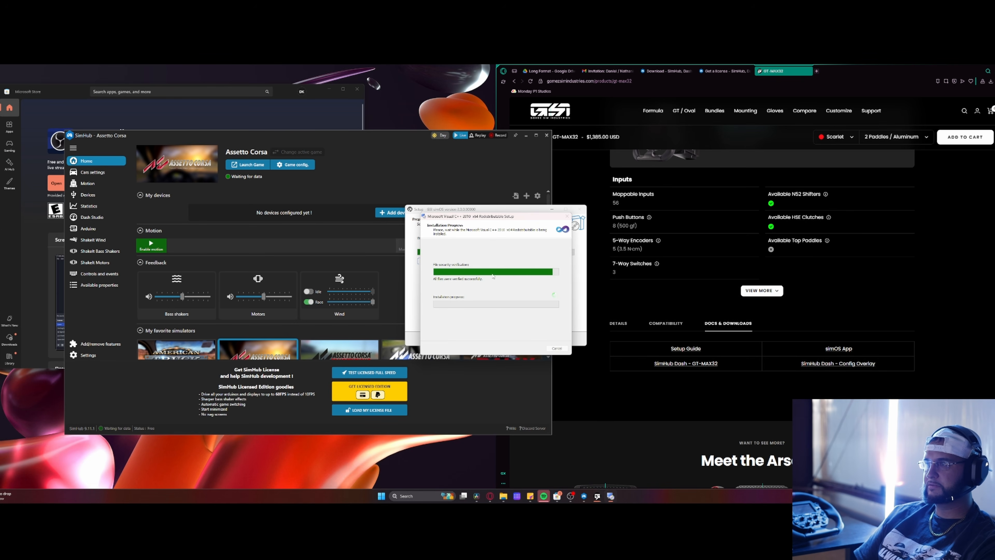
Switch to SimHub and add the Gomez Sim Industries GSI GT-MAX32 as a device, minimizing the STM32 driver console that covers the picker.
click(369, 139)
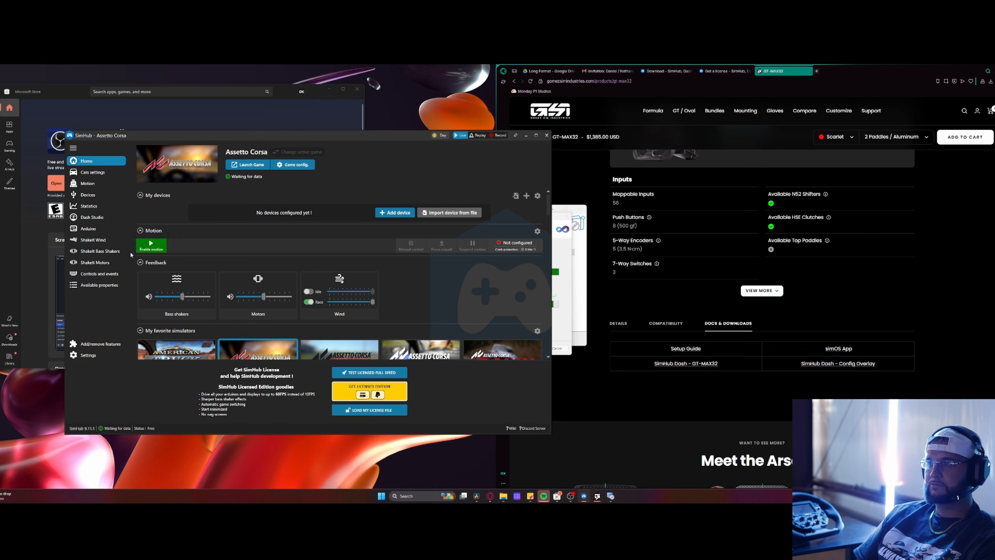
click(94, 195)
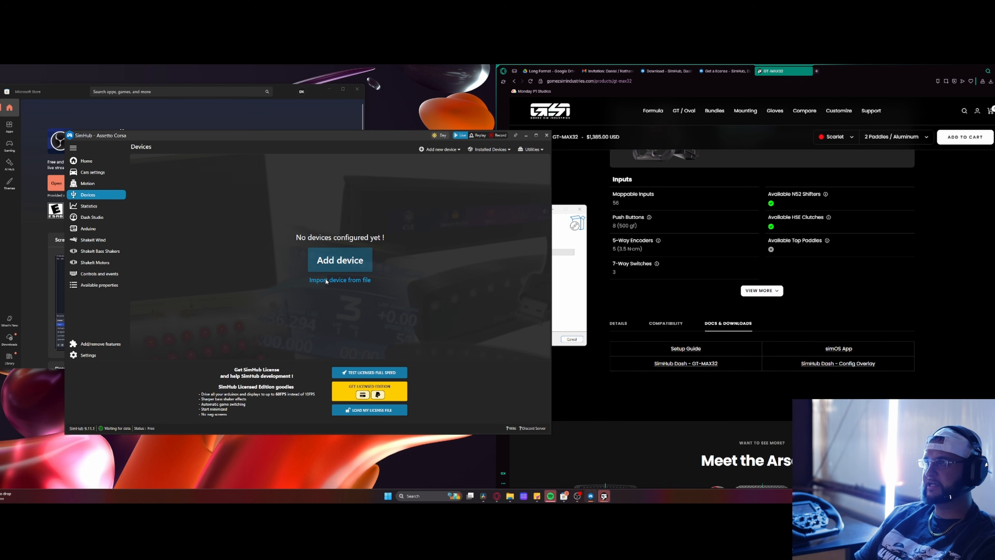
click(346, 260)
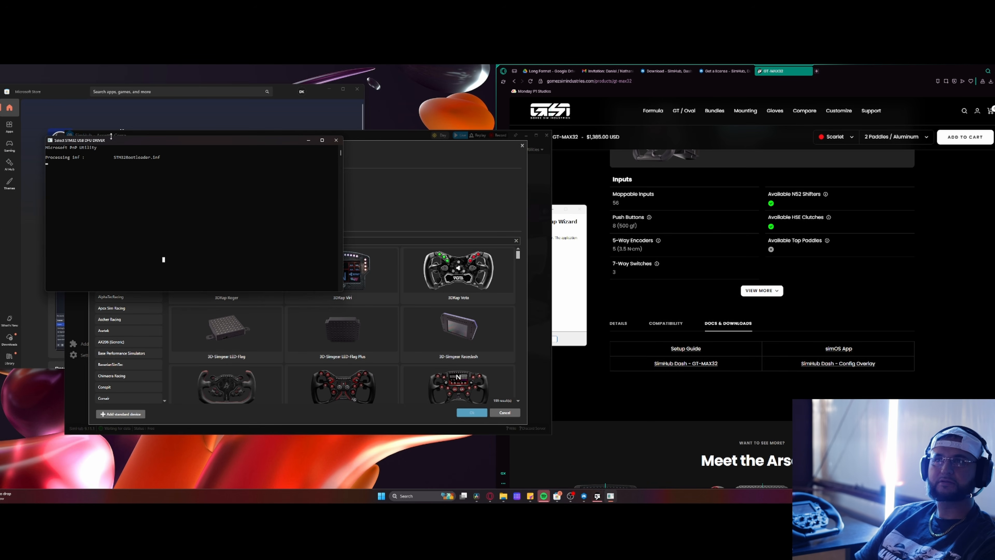
drag(110, 140, 650, 191)
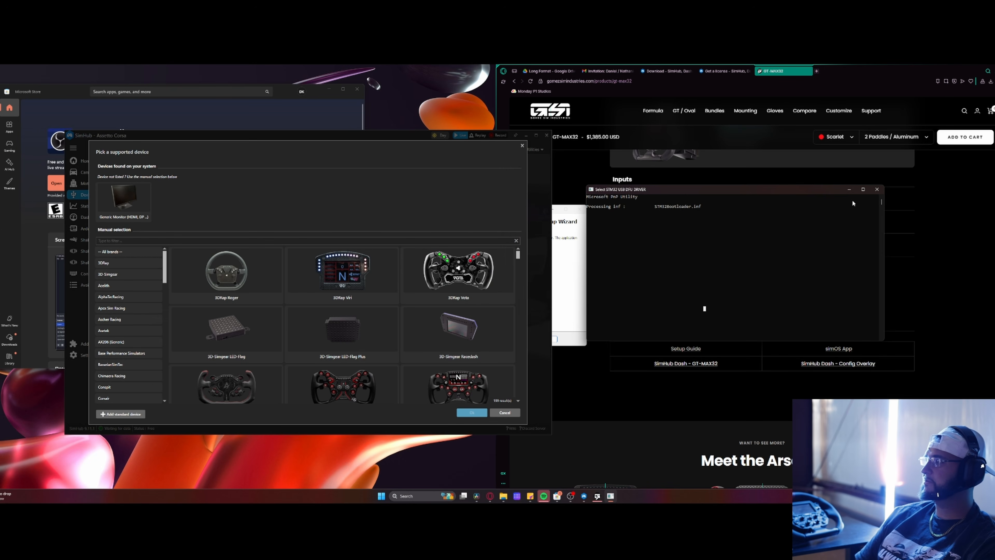
click(850, 189)
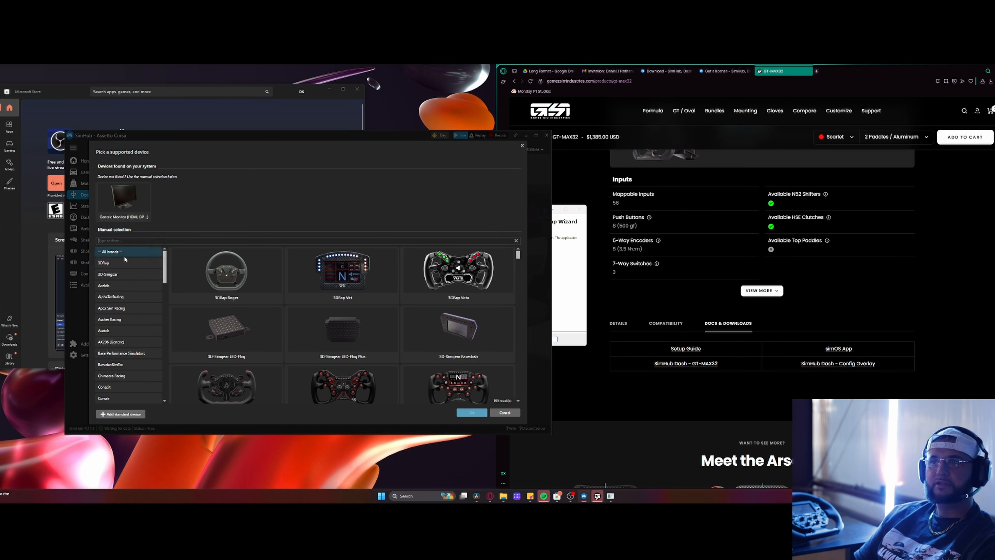
drag(164, 262, 159, 363)
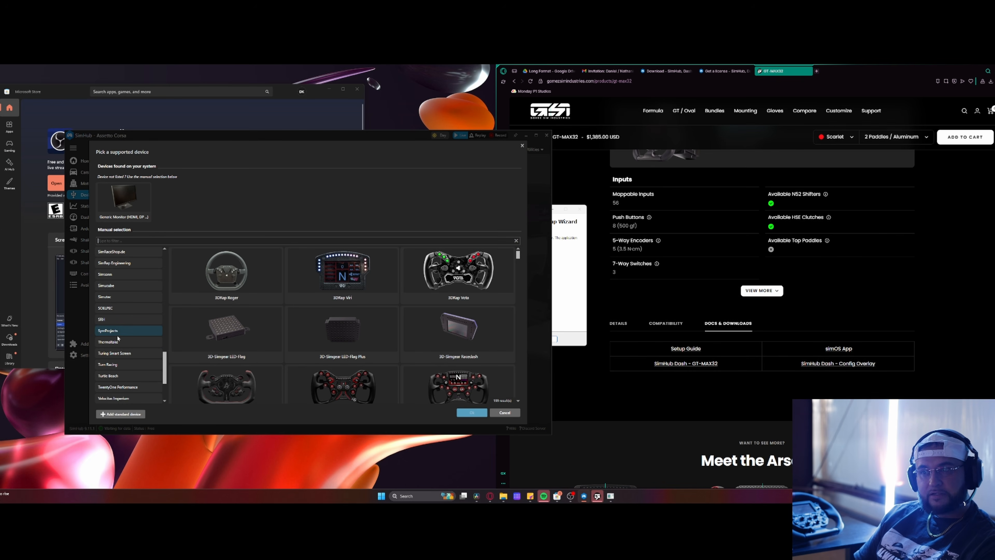
drag(164, 368, 173, 304)
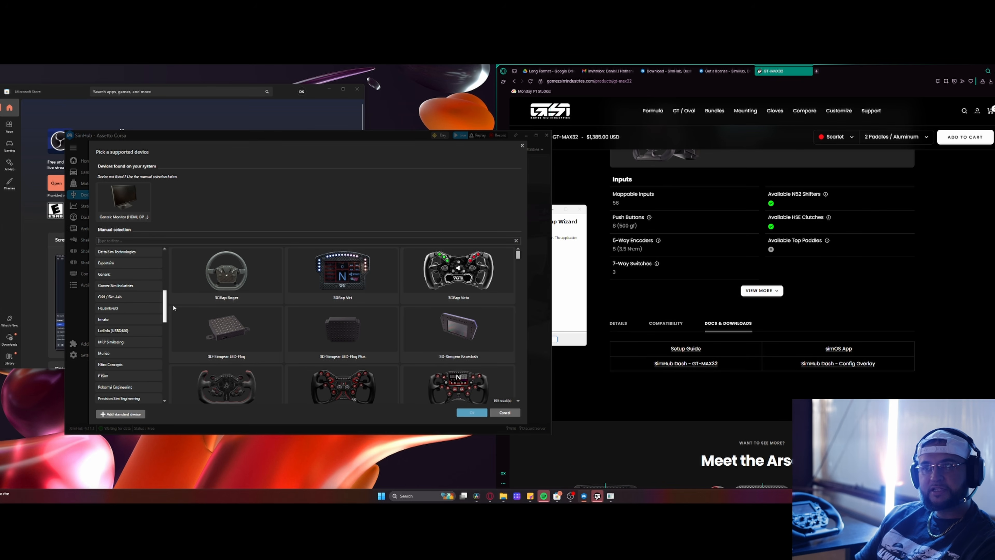
click(124, 286)
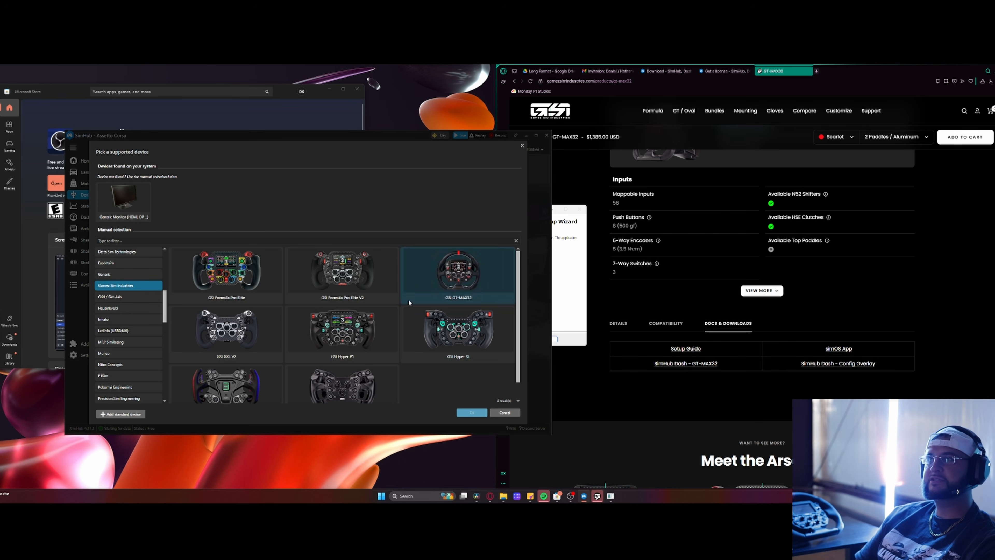
mouse_move(518, 278)
mouse_down()
mouse_move(520, 299)
mouse_move(526, 273)
mouse_move(530, 319)
mouse_move(535, 275)
mouse_up()
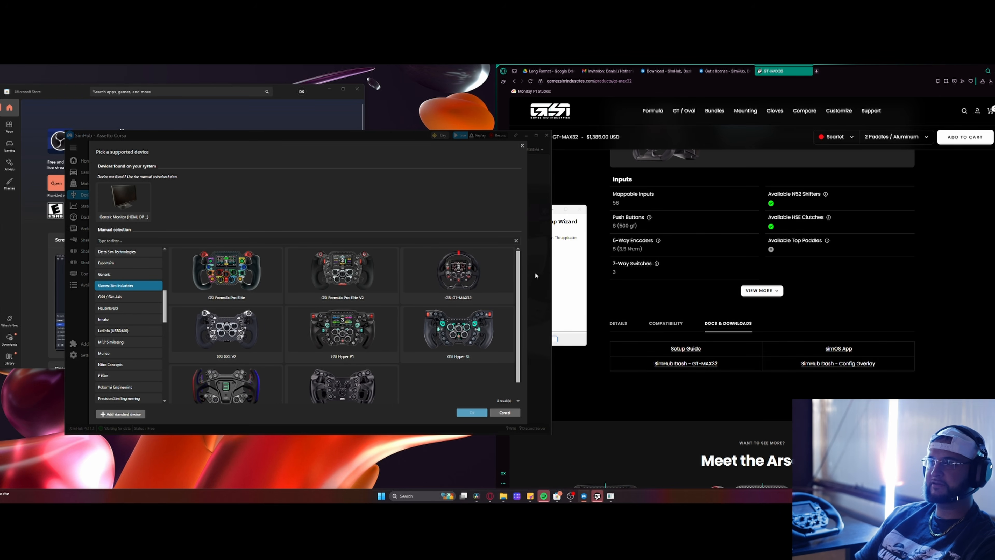
click(466, 279)
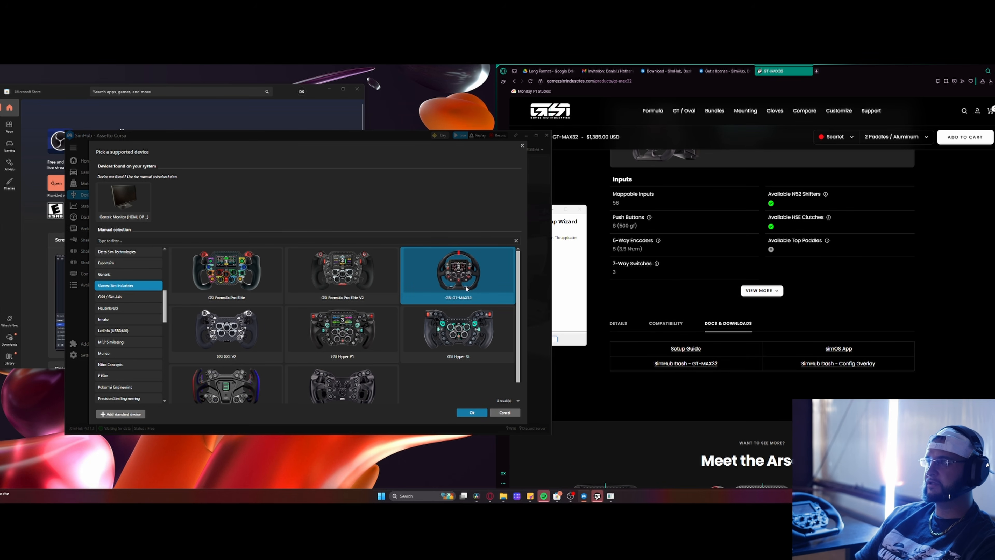
click(470, 413)
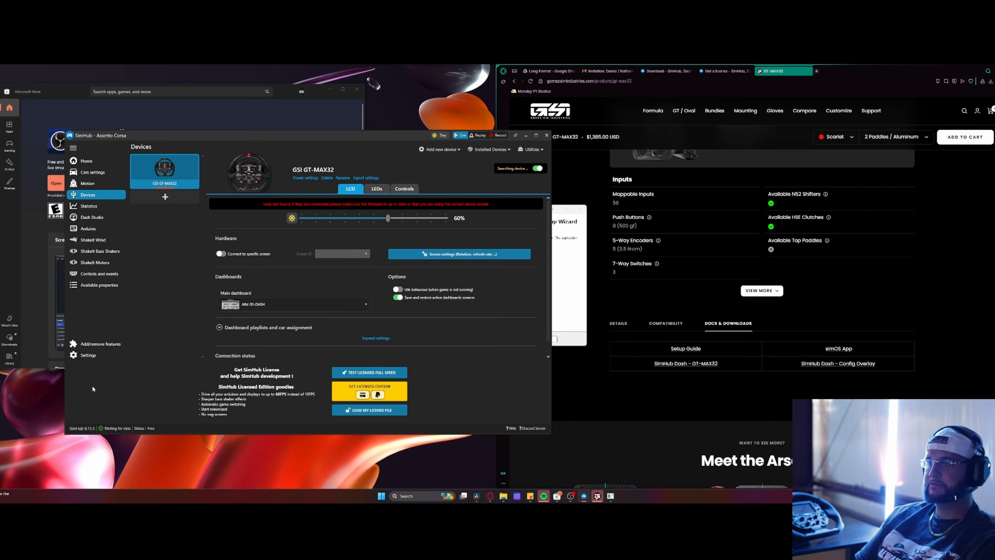
Look over the GT-MAX32's LED and LCD settings and browse the available main dashboards without choosing one.
click(375, 189)
click(349, 190)
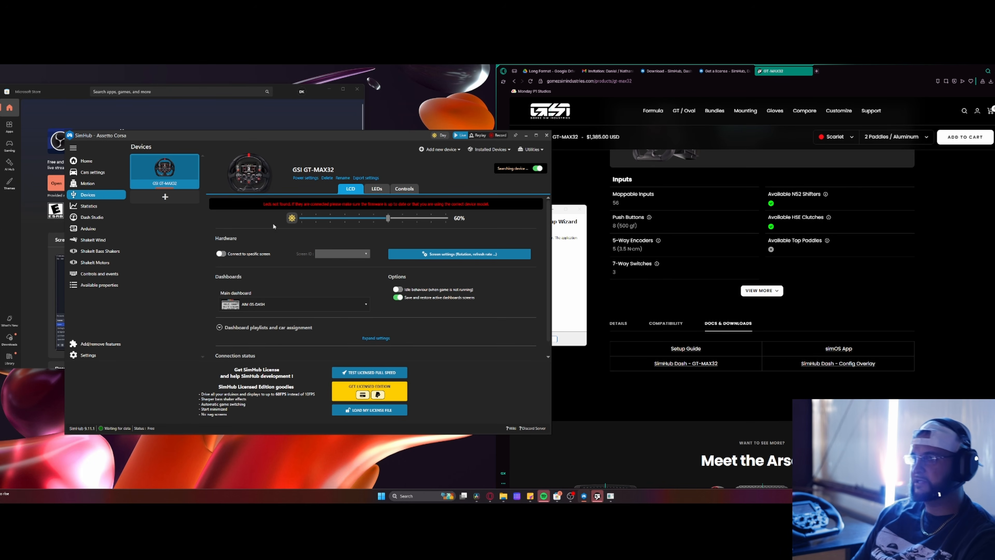
click(310, 304)
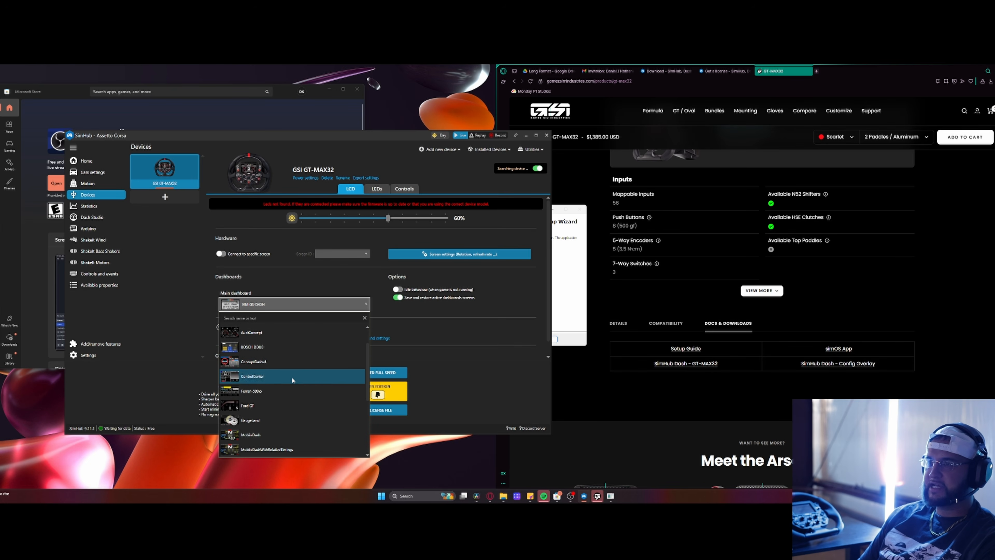
scroll(301, 422, down, 2)
scroll(301, 420, up, 2)
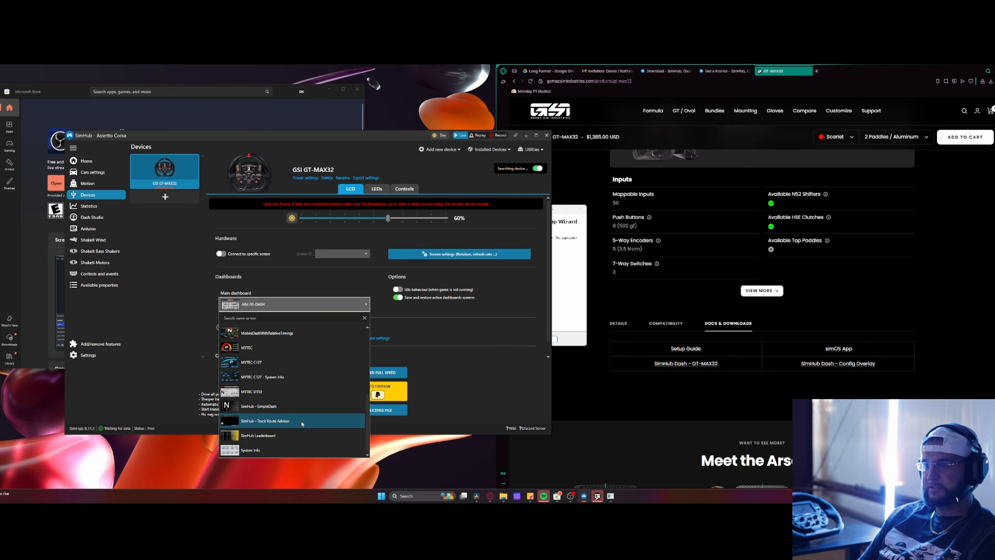
click(289, 308)
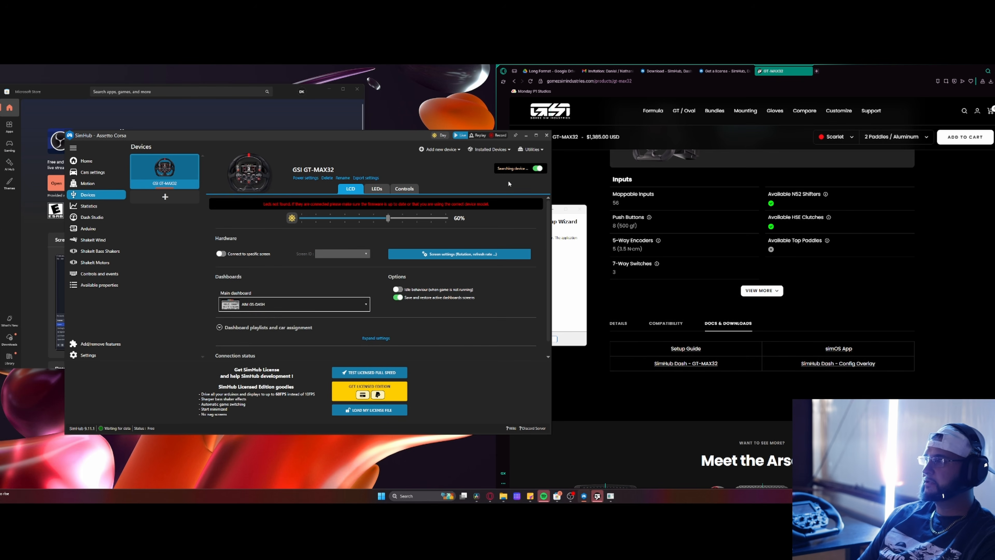
Open the downloaded GT-MAX32 dash file from the Downloads folder and import it with its fonts into the SimHub library.
click(990, 81)
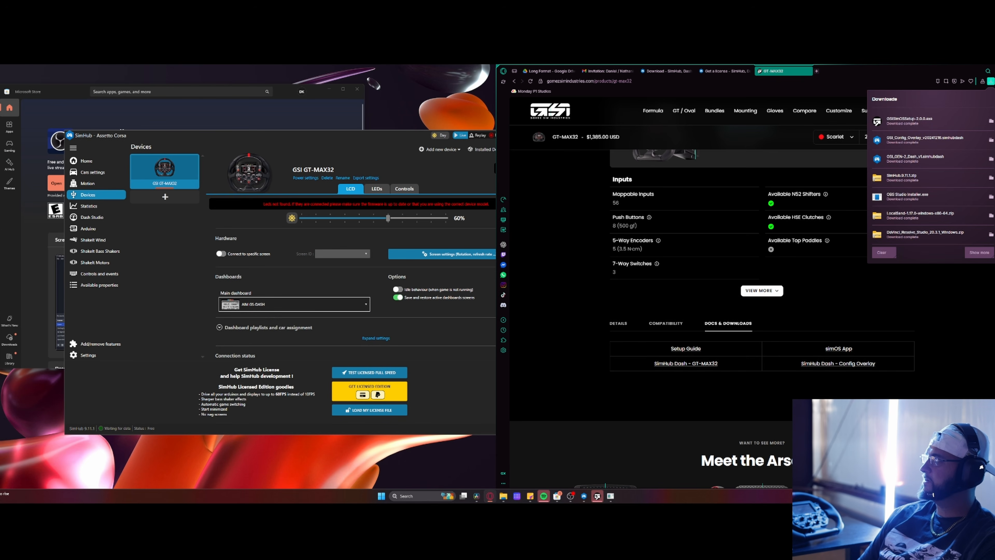
click(991, 159)
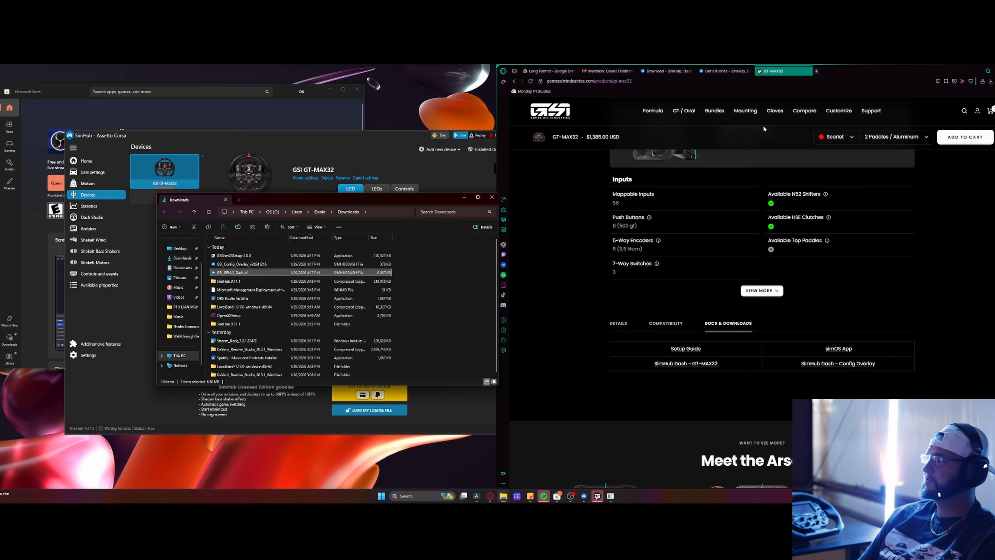
double_click(234, 272)
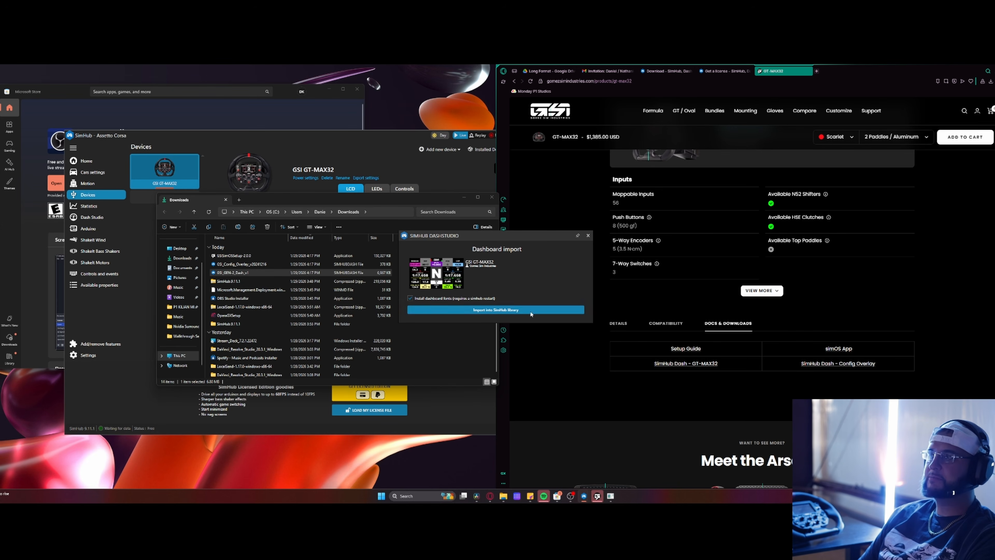
click(501, 310)
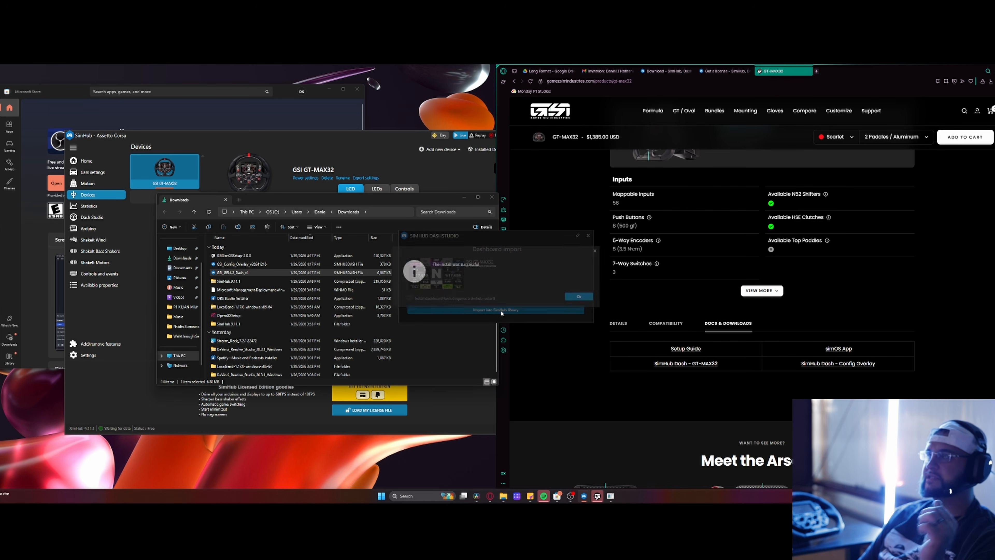
click(587, 298)
Import the GSI Config Overlay dashboard with its fonts into the SimHub library and close the Downloads folder.
click(244, 265)
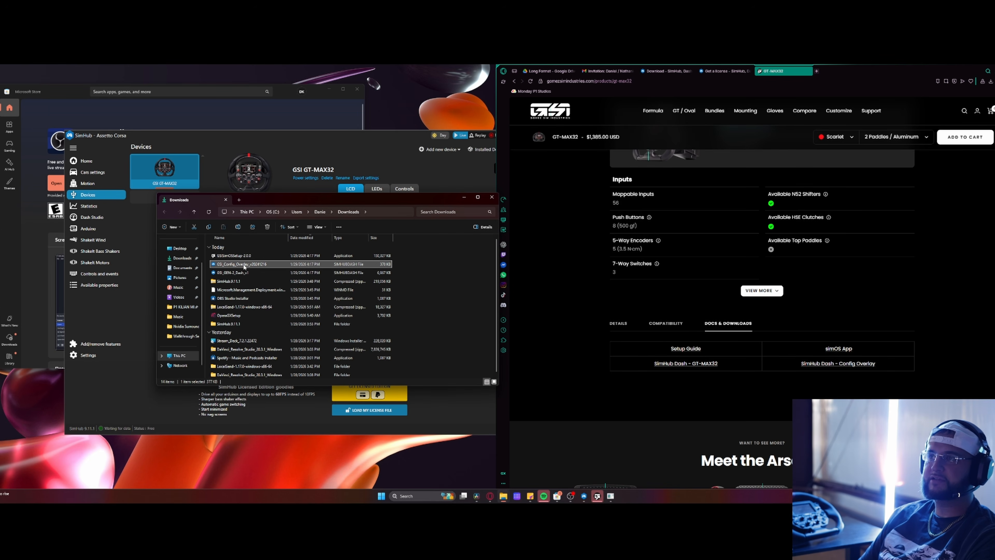
double_click(243, 265)
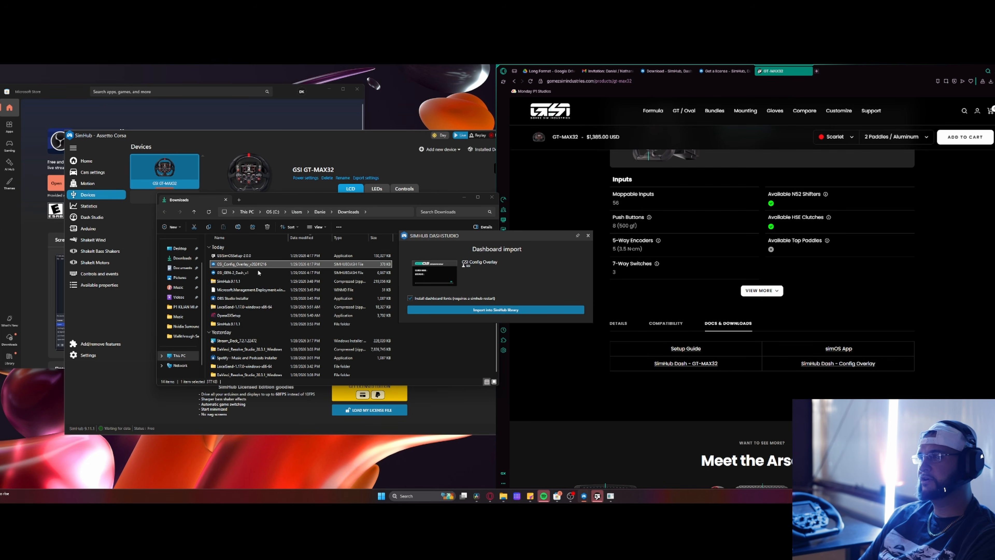
click(519, 310)
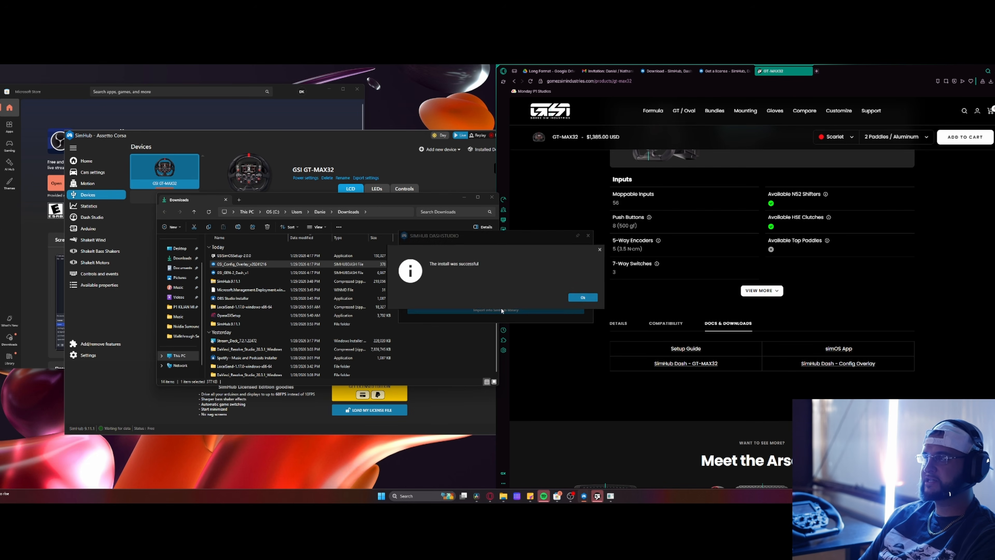
click(586, 298)
click(477, 197)
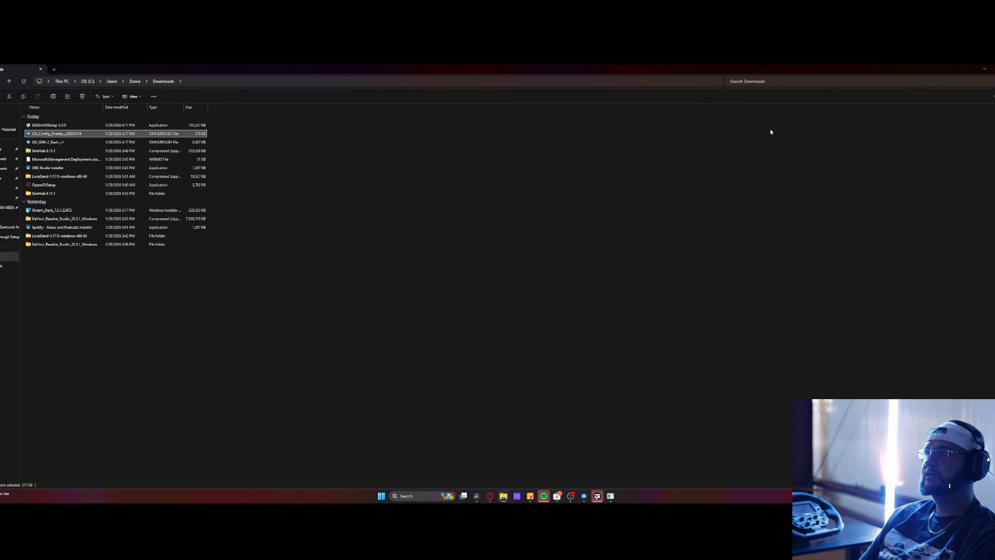
click(994, 69)
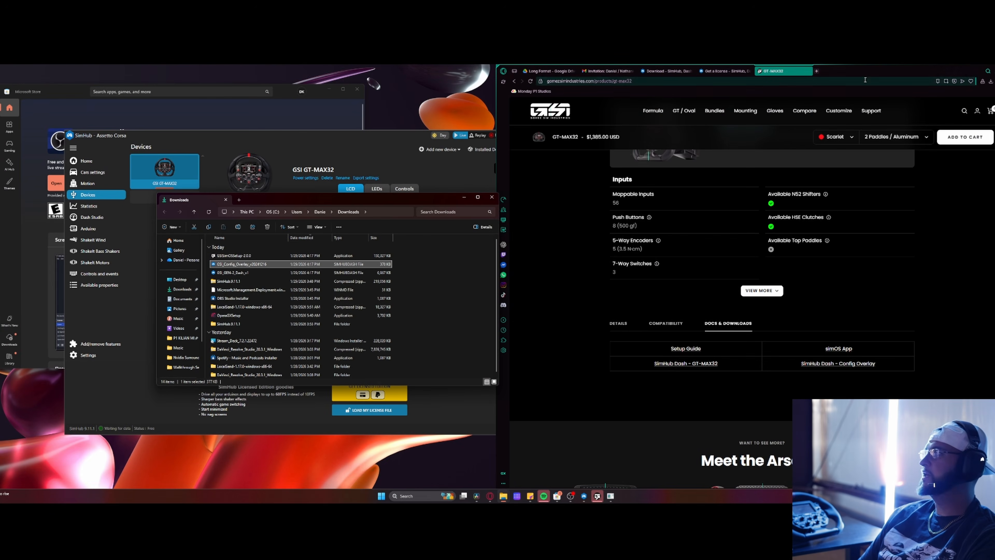
click(491, 198)
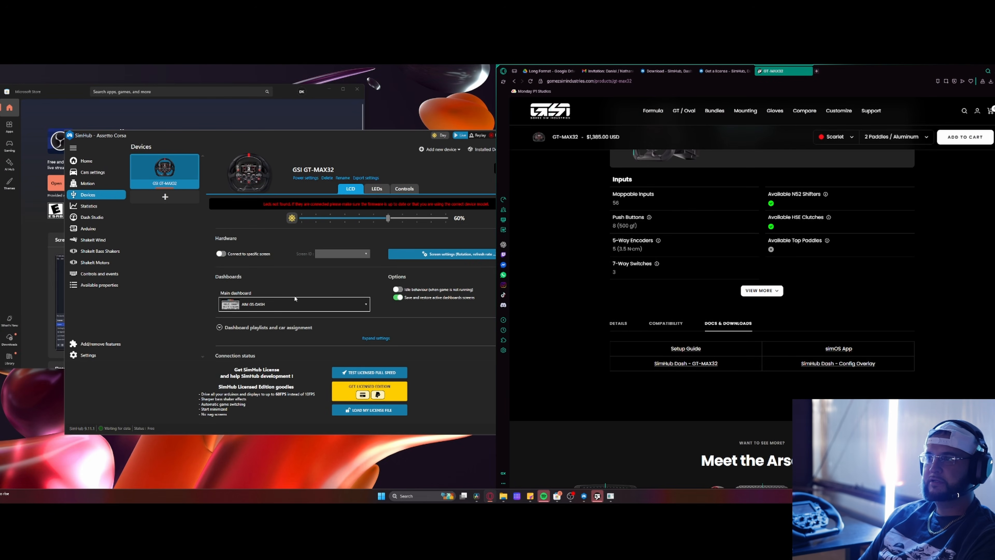
Set the GT-MAX32 device's main dashboard to GSI GT-MAX32.
click(242, 290)
click(331, 304)
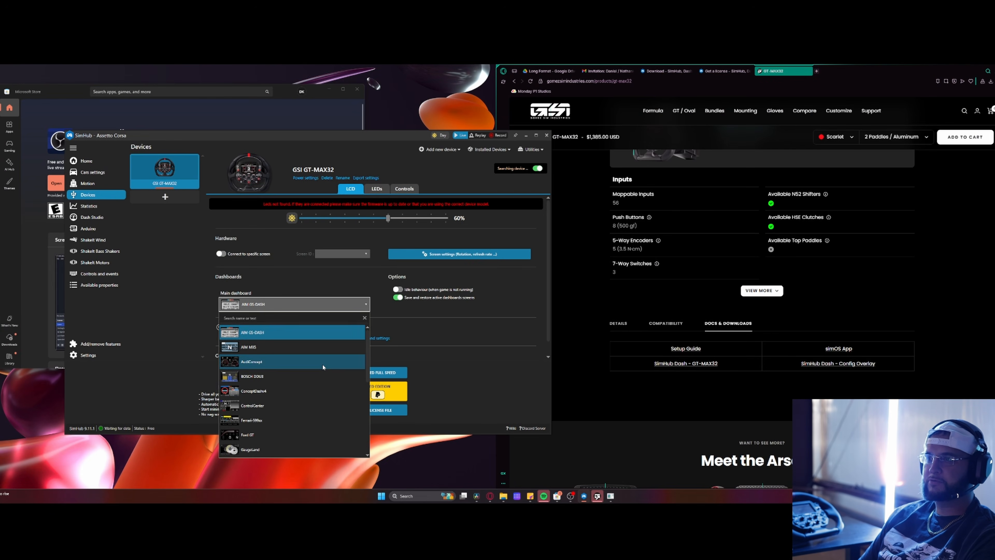
scroll(314, 382, down, 3)
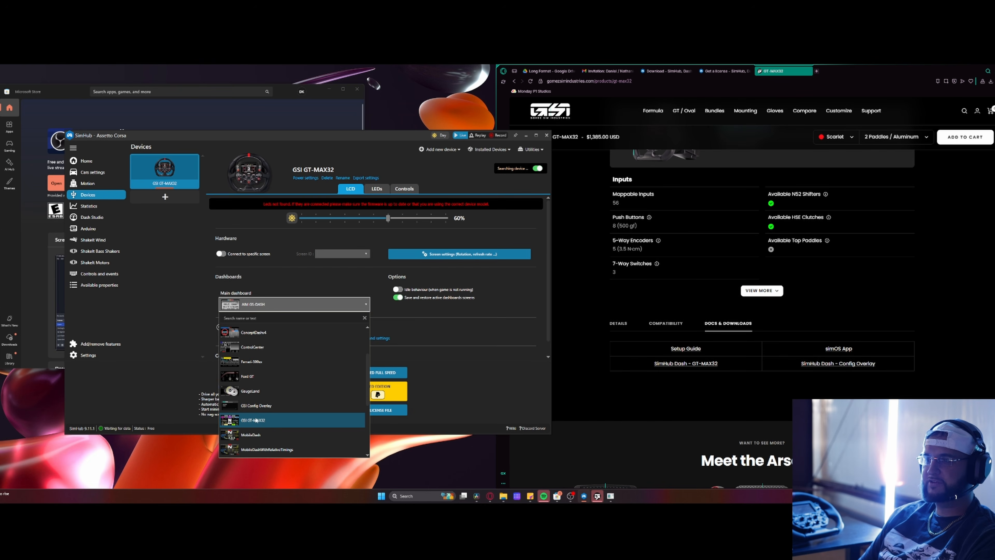
click(256, 421)
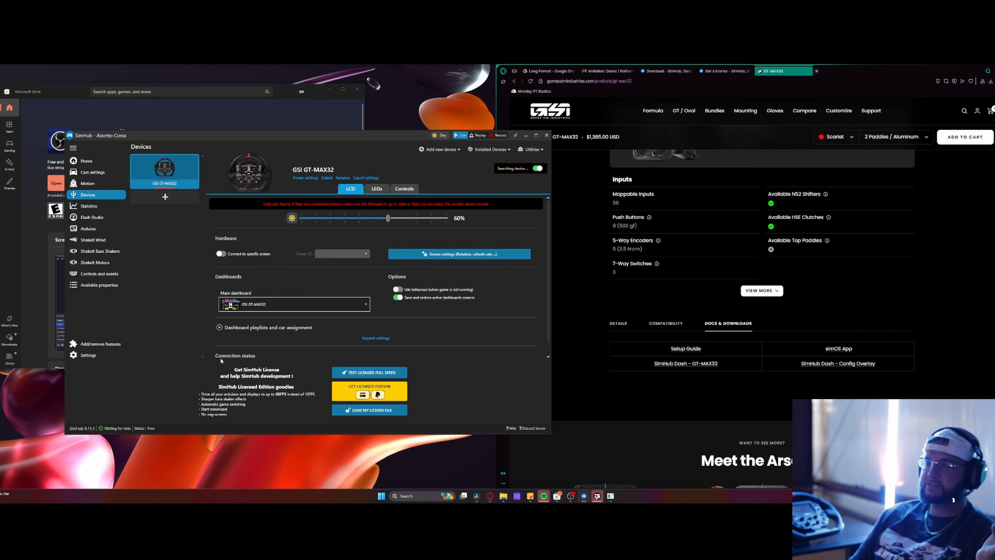
Set the GT-MAX32 screen's display refresh rate limit to 60 FPS and accept the screen settings.
click(450, 255)
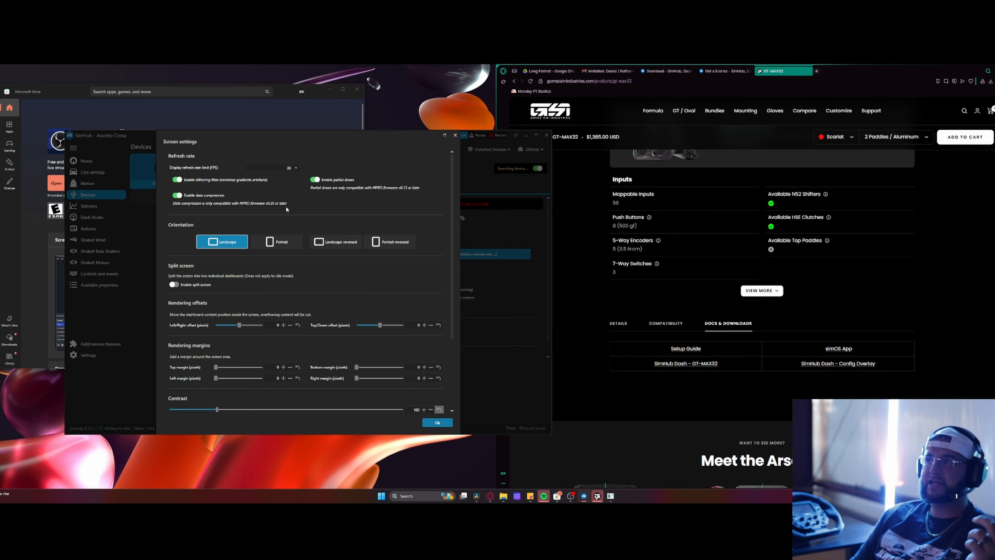
click(278, 168)
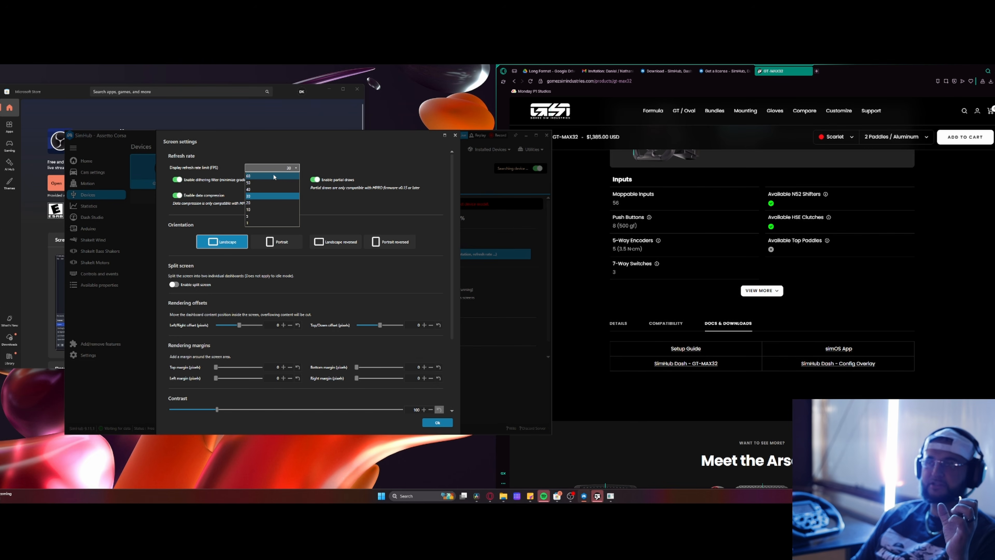
click(273, 176)
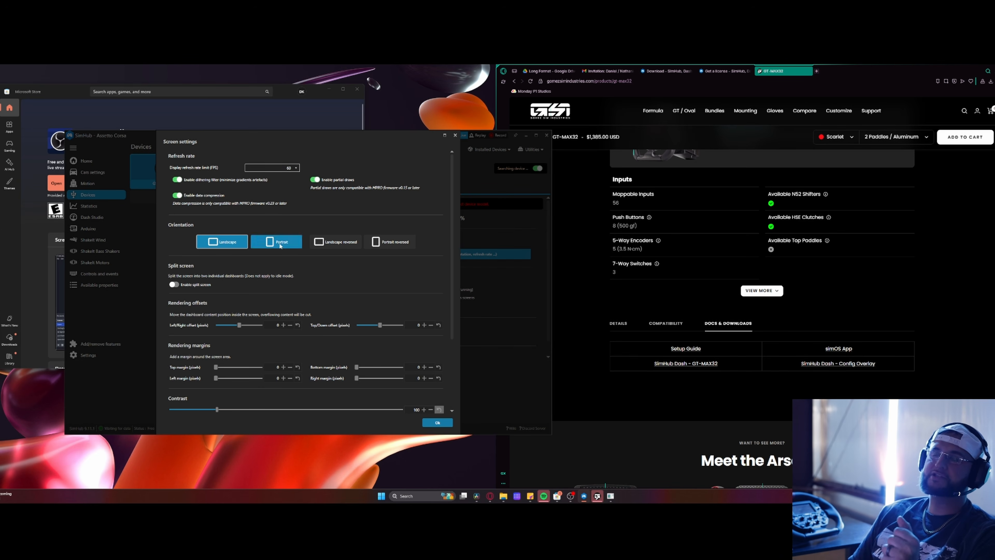
click(438, 422)
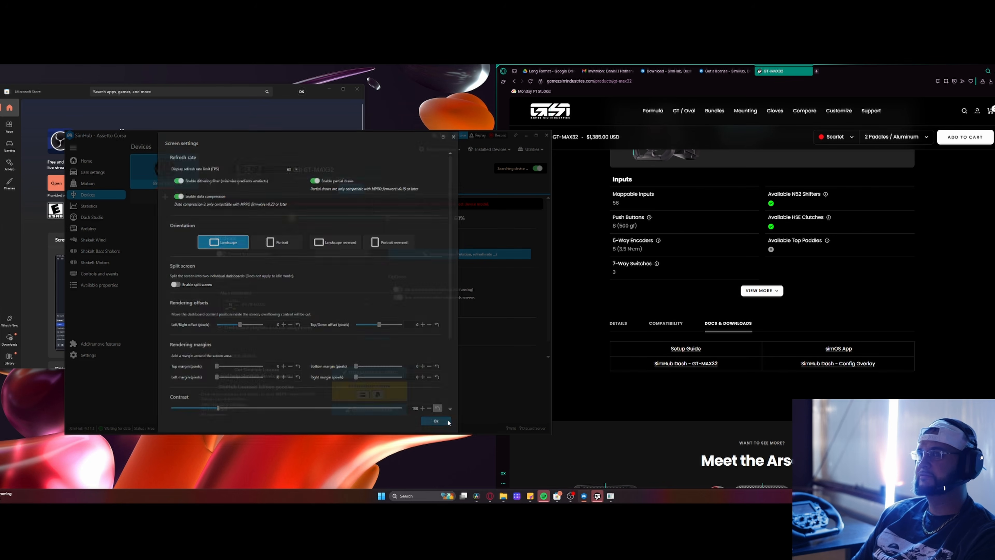
Look over the GT-MAX32's LED effect profiles and lighting options, and its display, split screen and brightness control assignments.
click(377, 190)
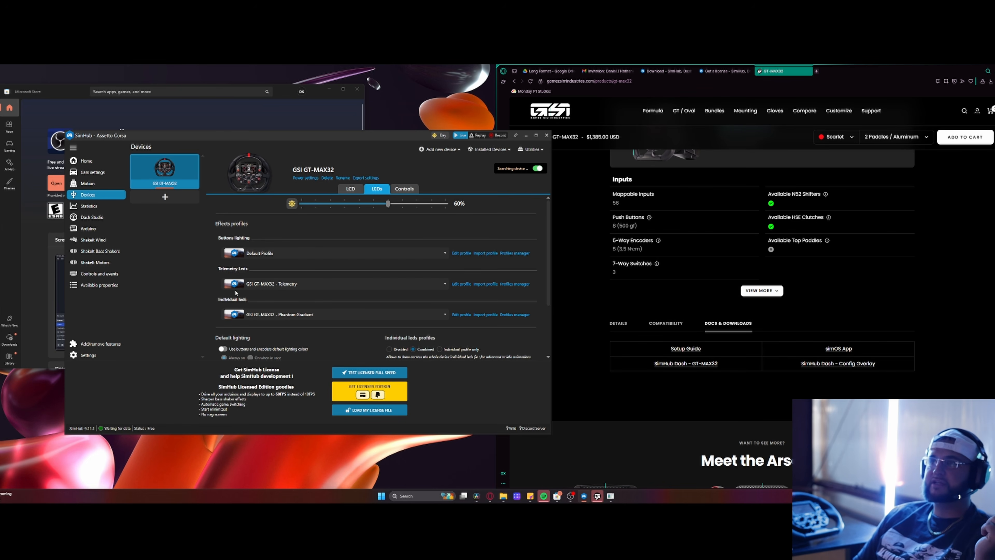
scroll(308, 300, down, 2)
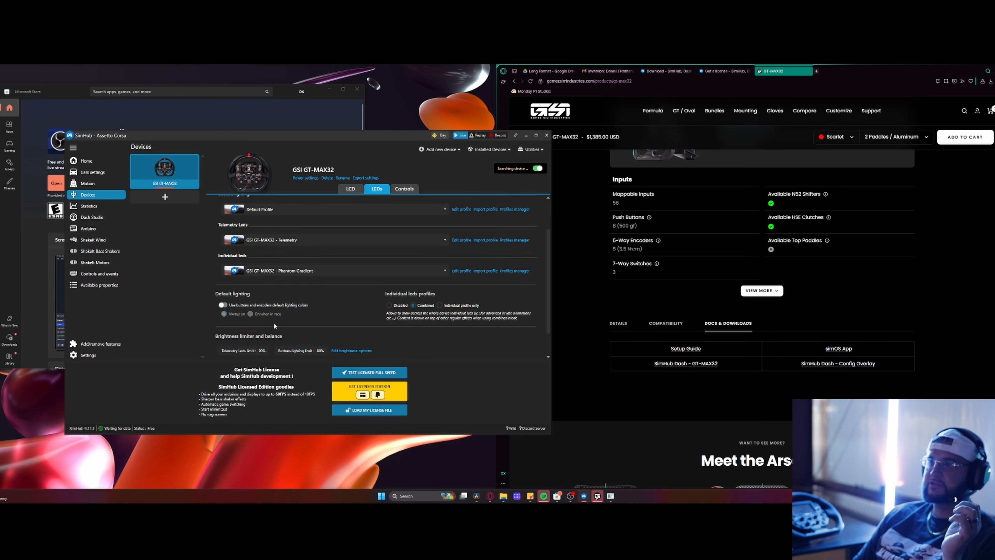
scroll(352, 312, up, 2)
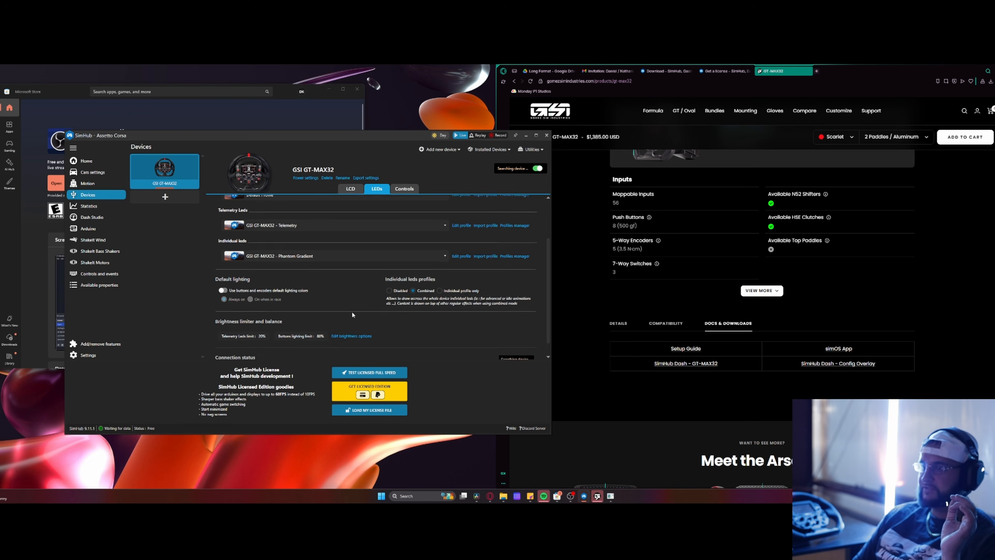
click(407, 191)
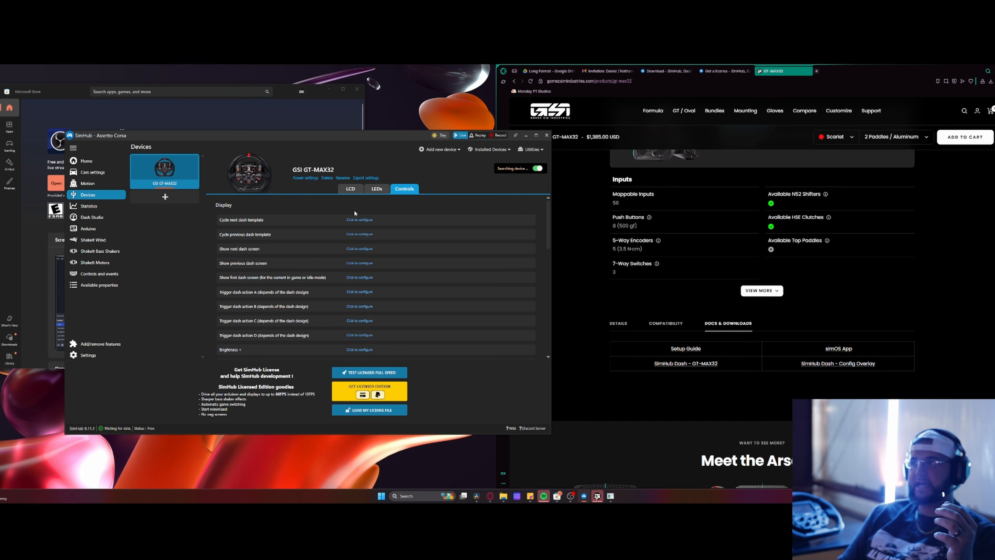
scroll(277, 303, down, 2)
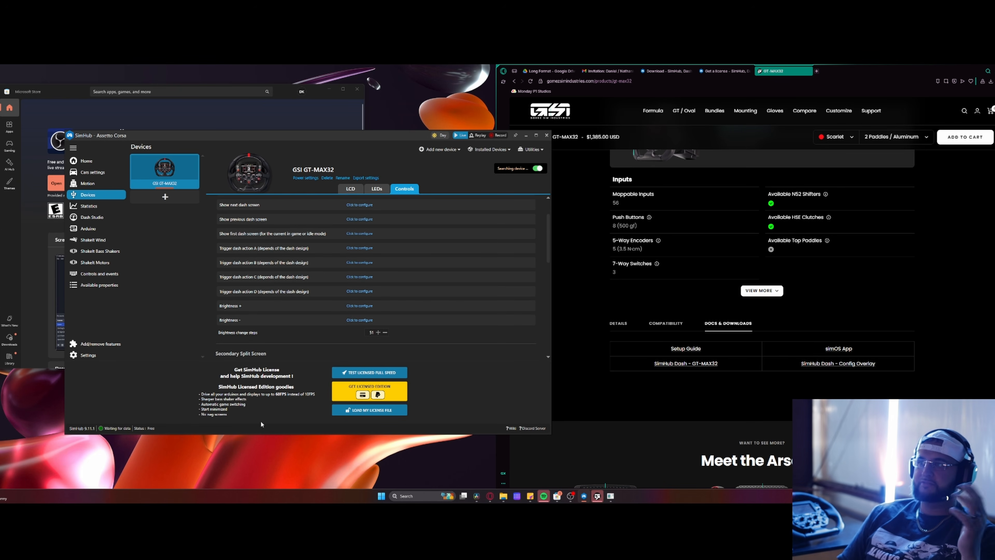
scroll(324, 276, down, 2)
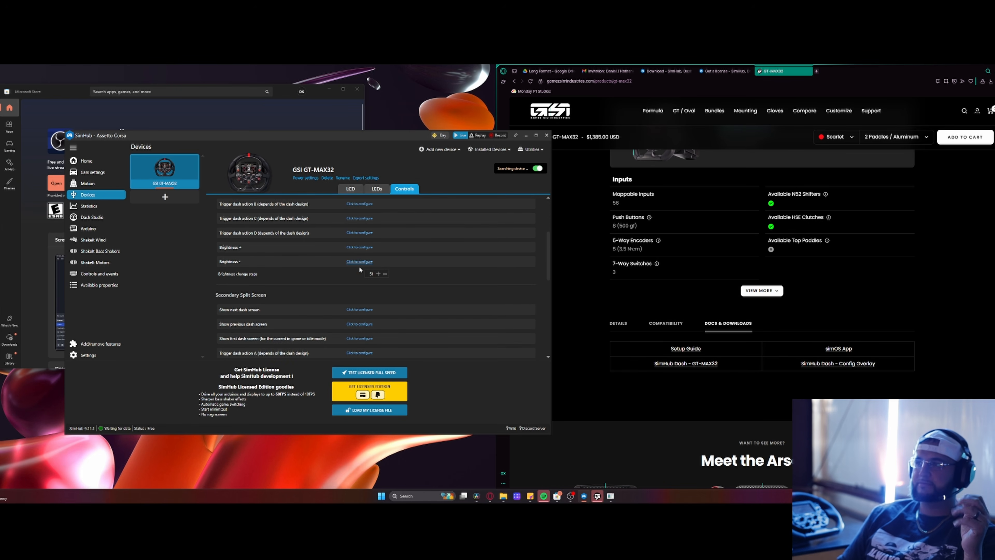
scroll(315, 273, down, 2)
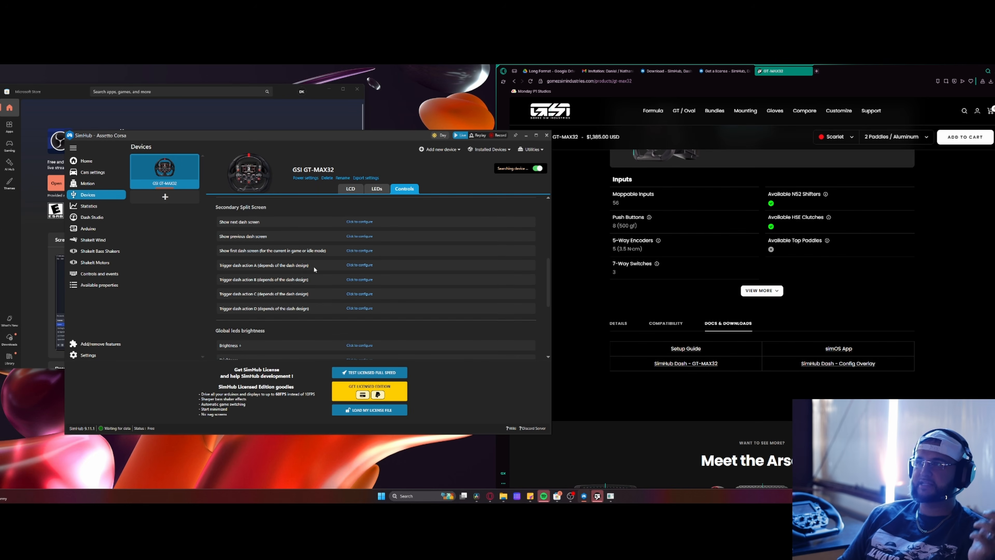
scroll(339, 294, down, 1)
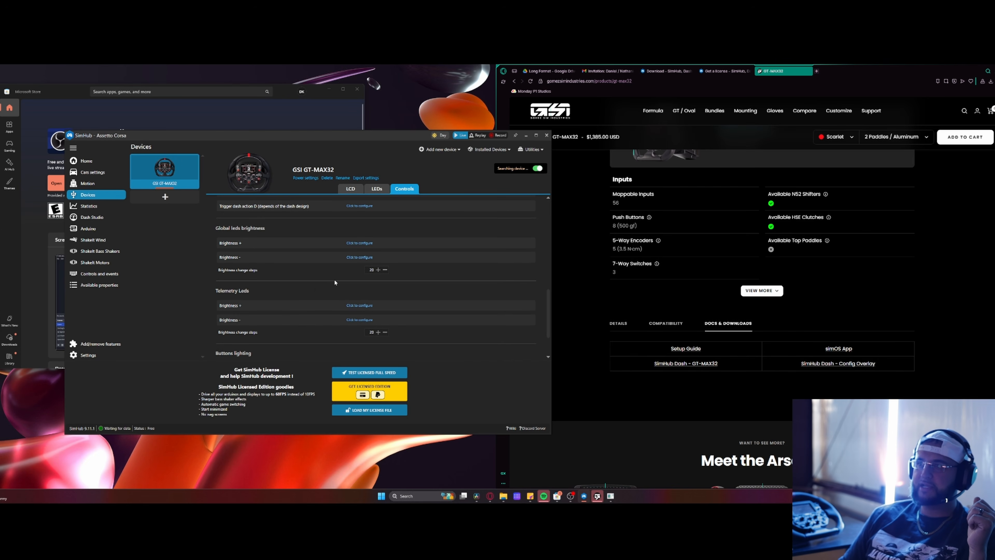
scroll(316, 286, down, 2)
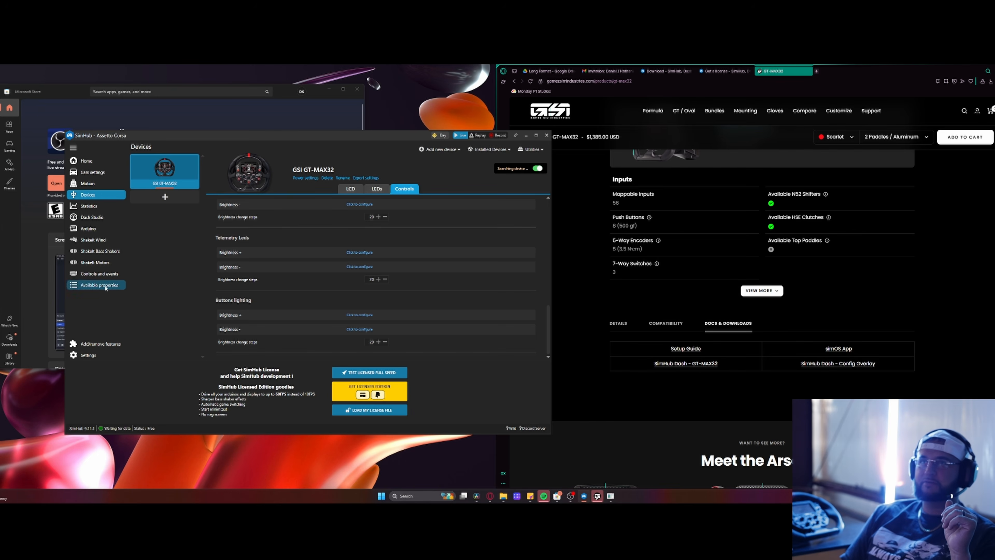
Look over the favourite simulators on the home page and return to the GT-MAX32 device page.
click(102, 161)
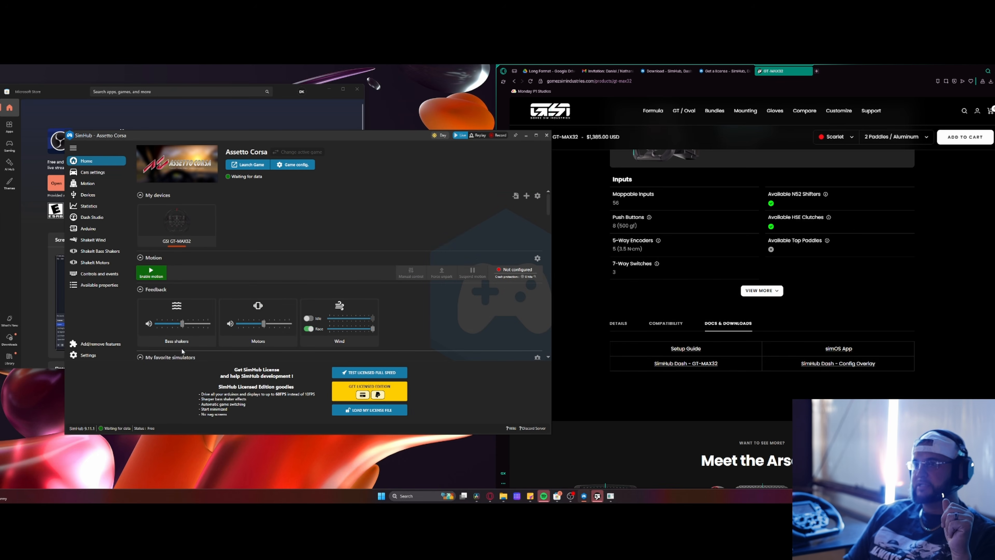
scroll(331, 296, down, 3)
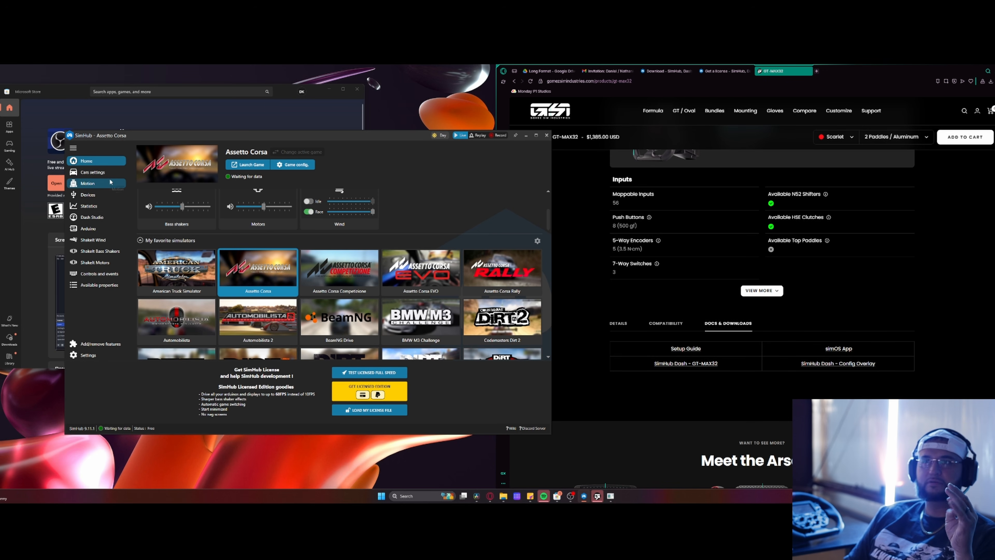
click(101, 194)
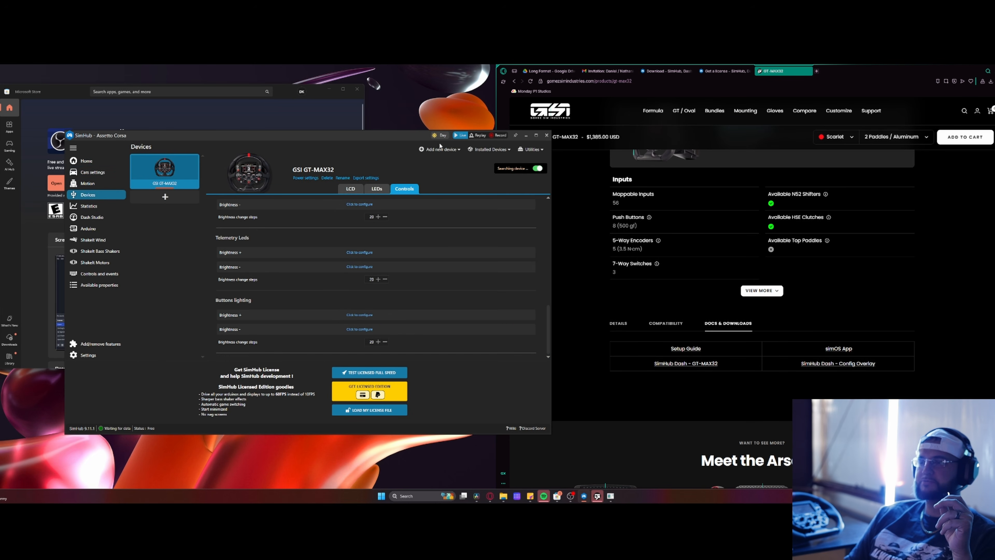
Open the supported device catalogue for adding a device and view the 3DRap, Nitro Concepts and Precision Sim Engineering products.
click(170, 198)
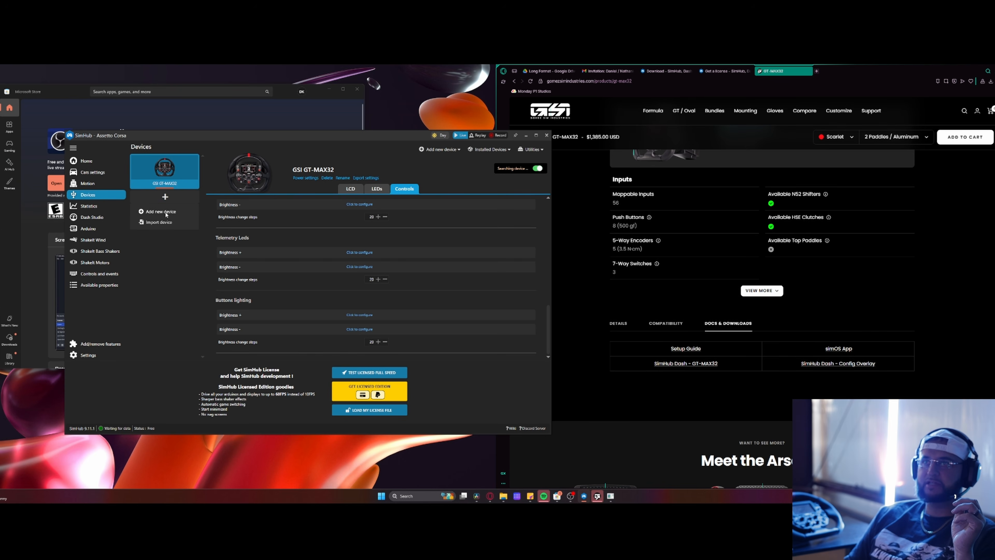
click(165, 212)
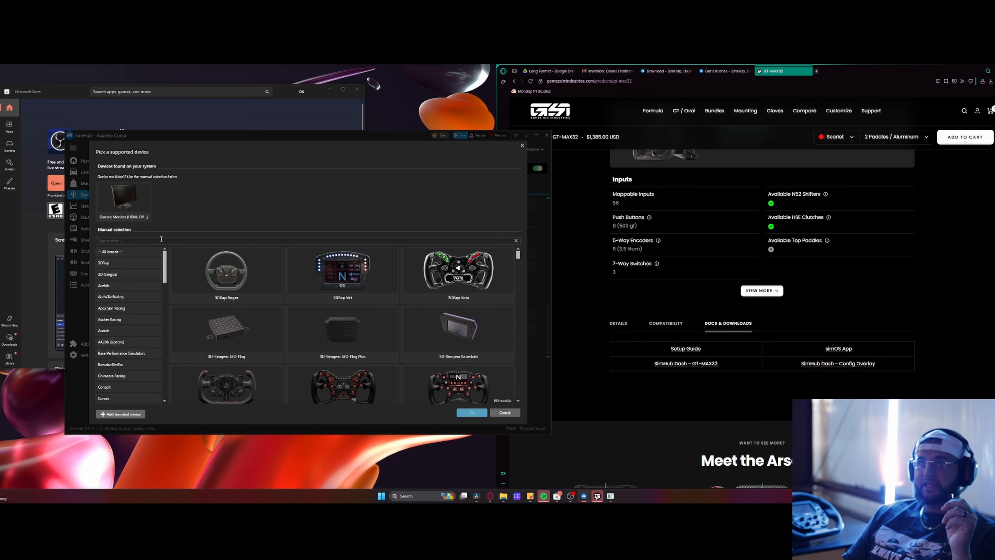
click(129, 201)
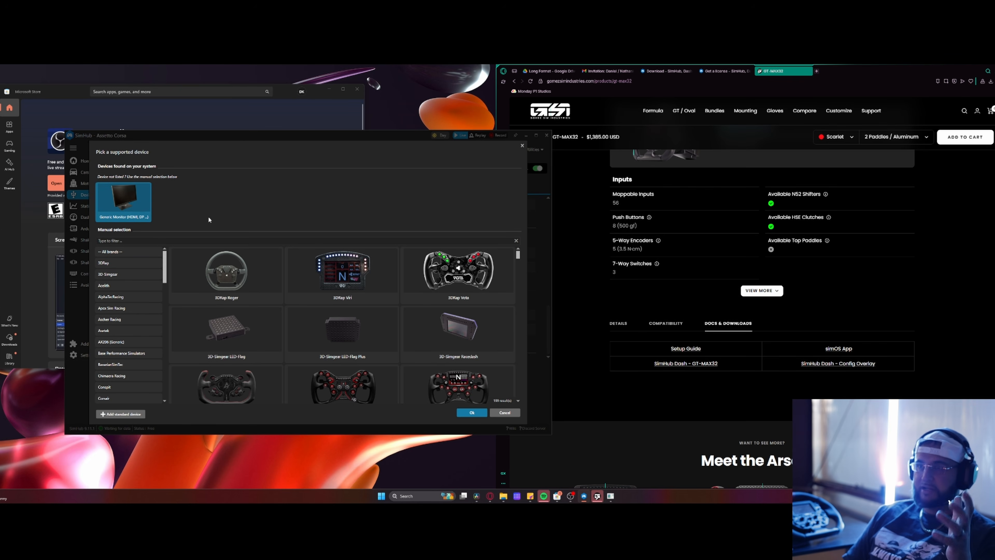
click(129, 262)
scroll(132, 306, down, 8)
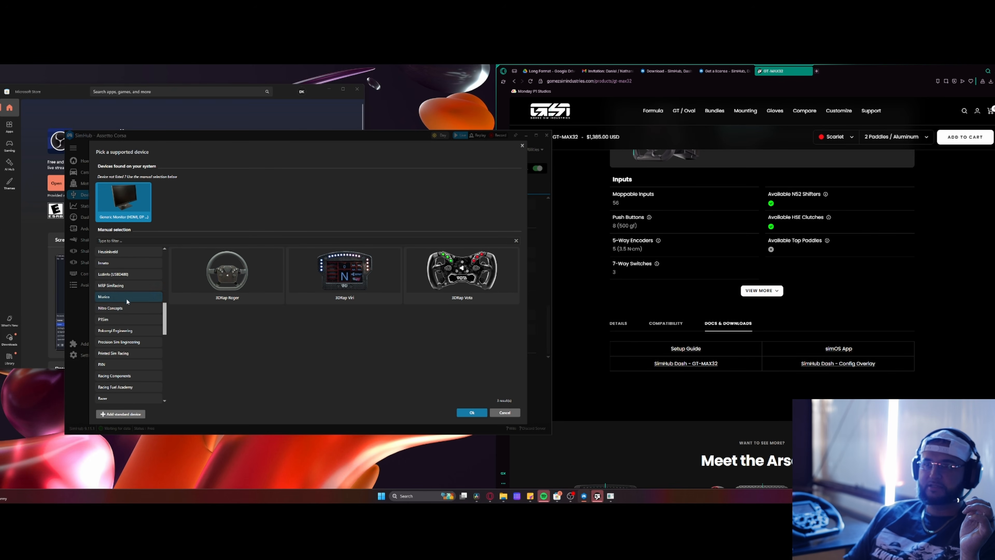
click(131, 298)
click(131, 308)
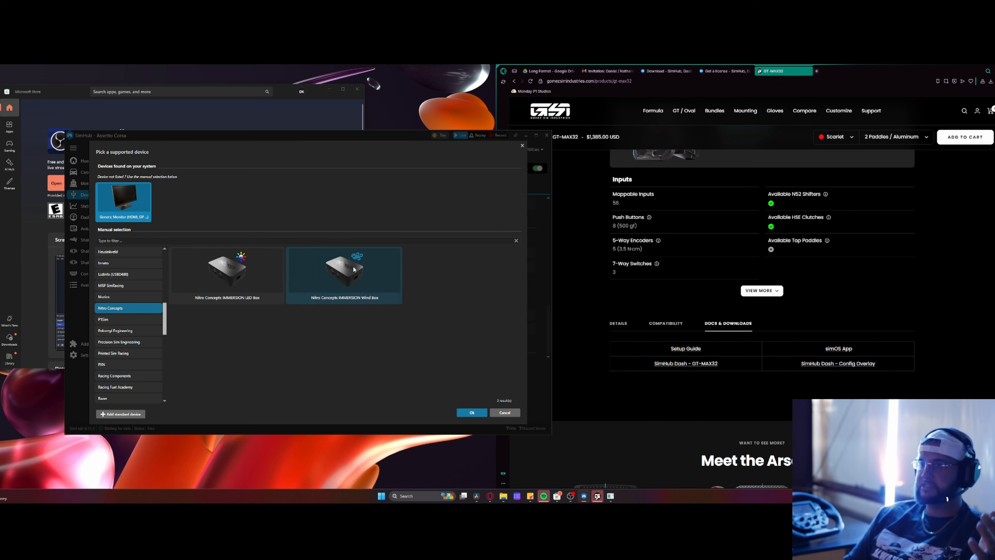
click(125, 341)
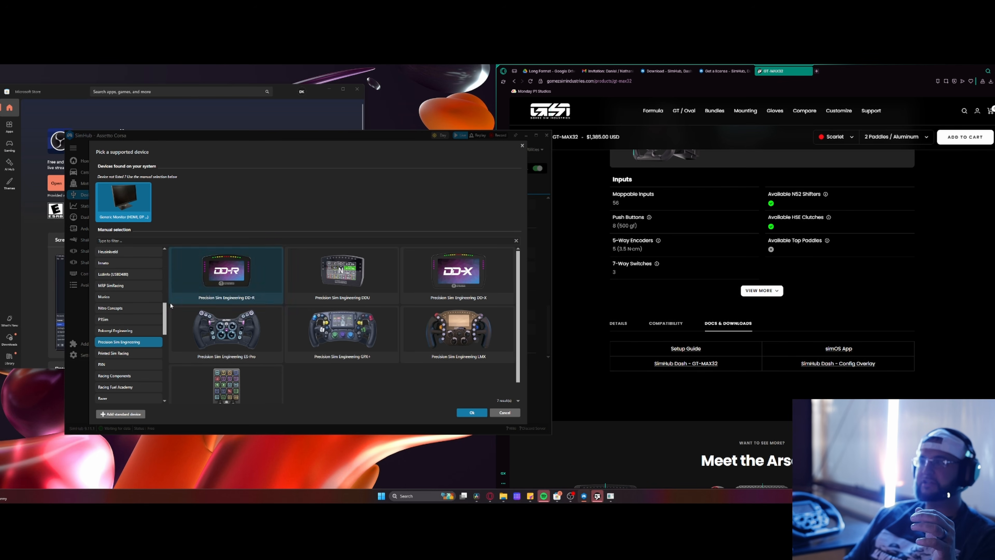
View the SimCore, SRH and SOELPEC products in the device catalogue and close it without adding a device.
scroll(126, 327, down, 3)
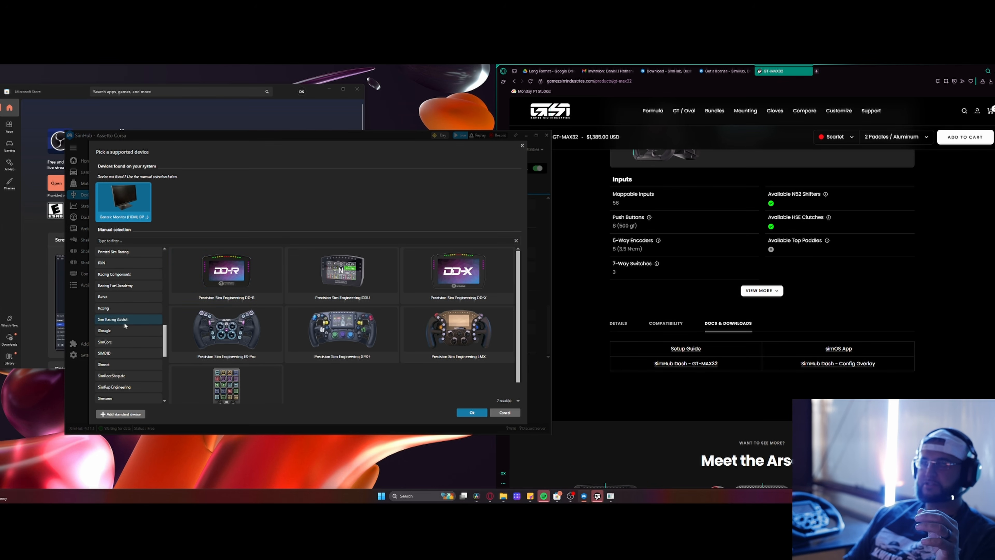
click(126, 329)
click(134, 343)
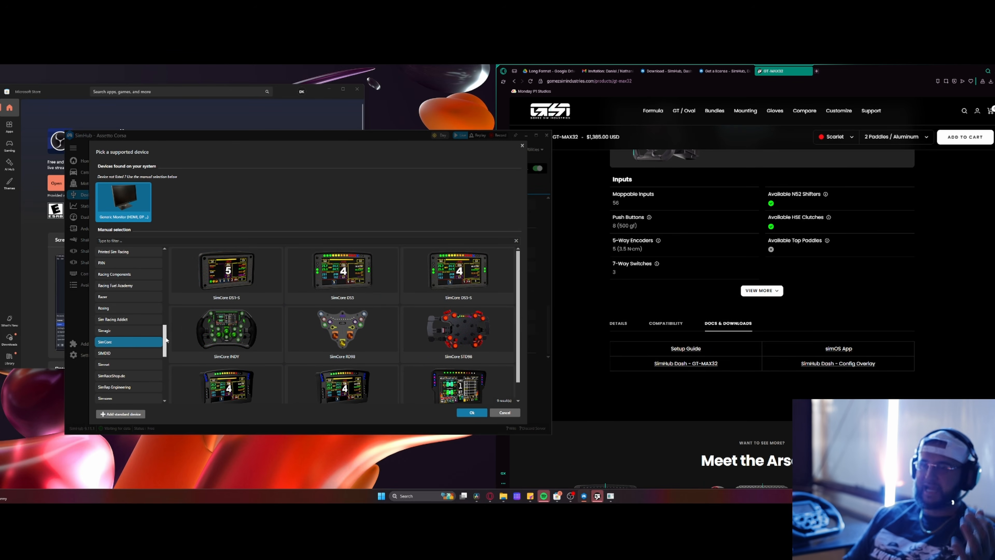
scroll(133, 353, down, 4)
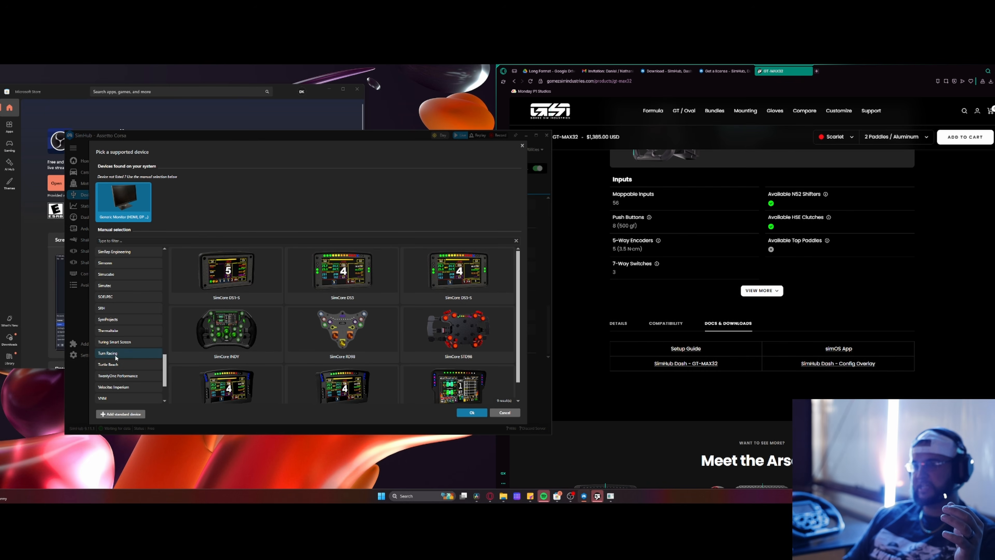
click(106, 308)
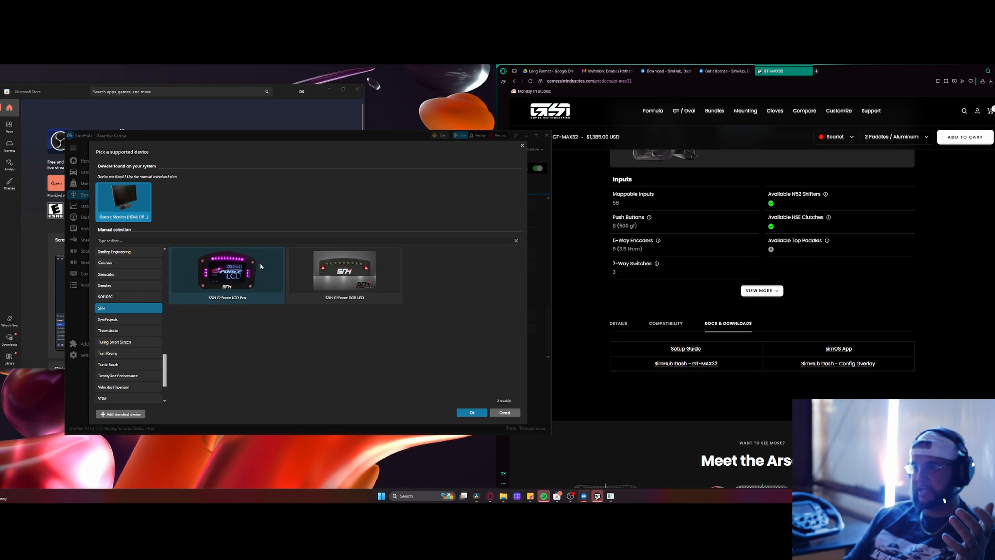
click(108, 298)
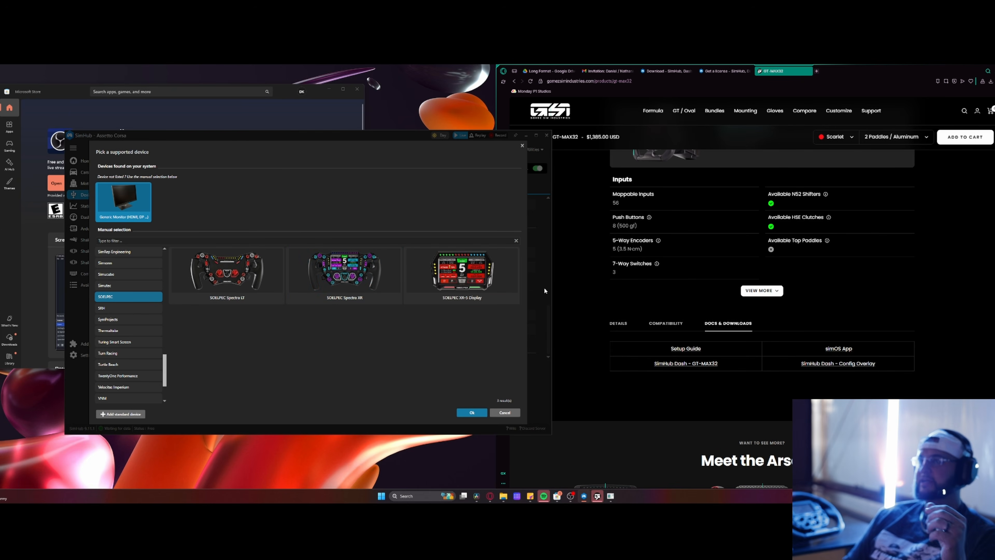
scroll(164, 371, down, 1)
scroll(164, 372, down, 1)
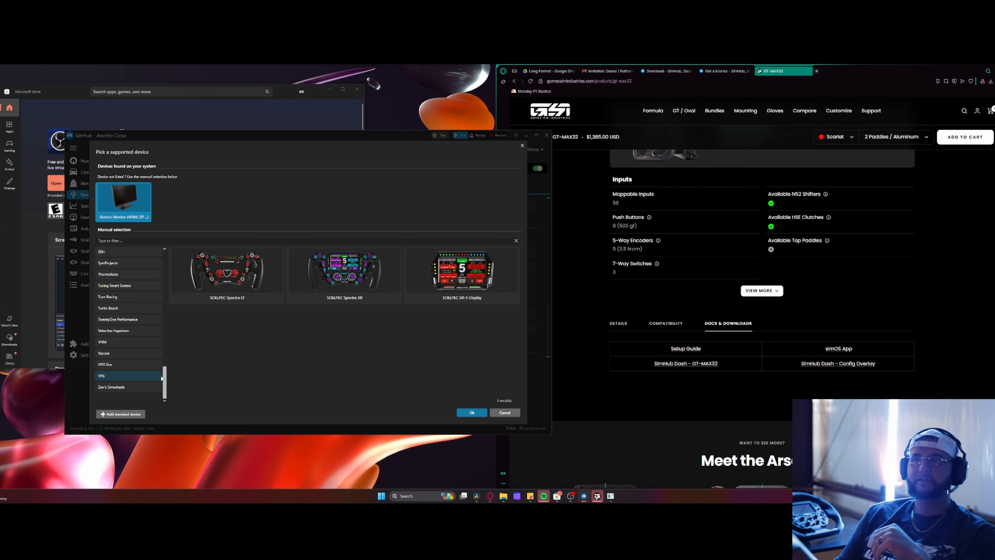
click(504, 412)
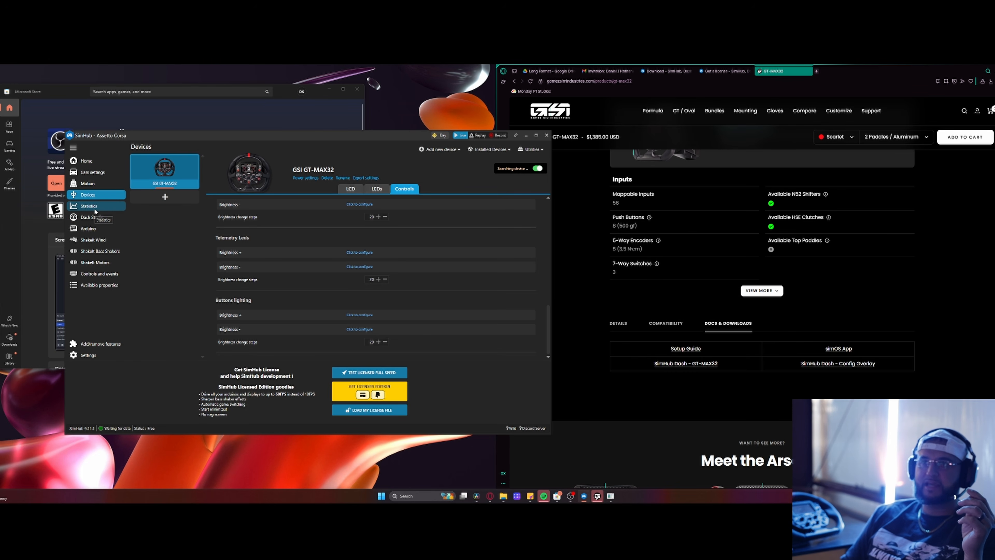
Look over the Statistics page, the available Dash Studio dashboards and the Arduino hardware options.
click(95, 208)
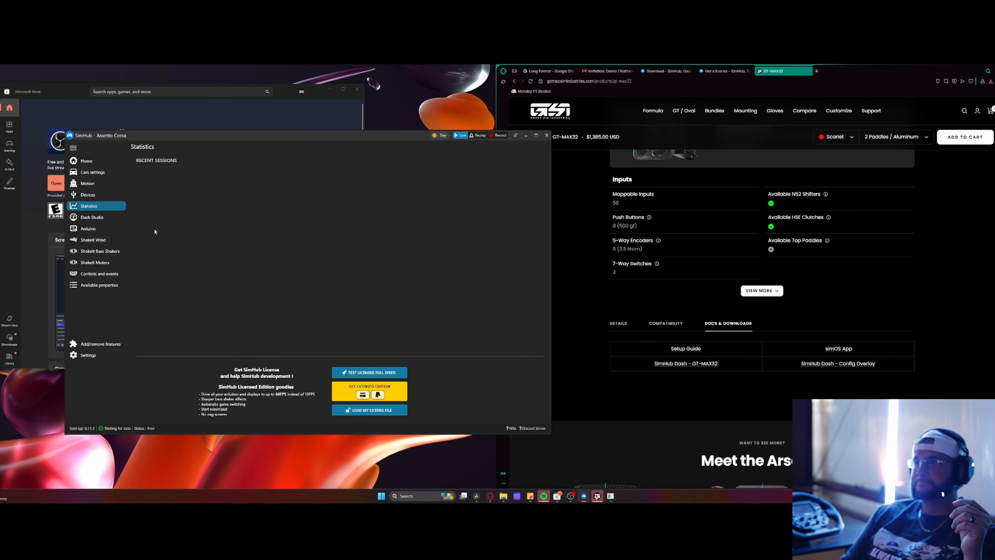
click(98, 217)
scroll(353, 255, down, 3)
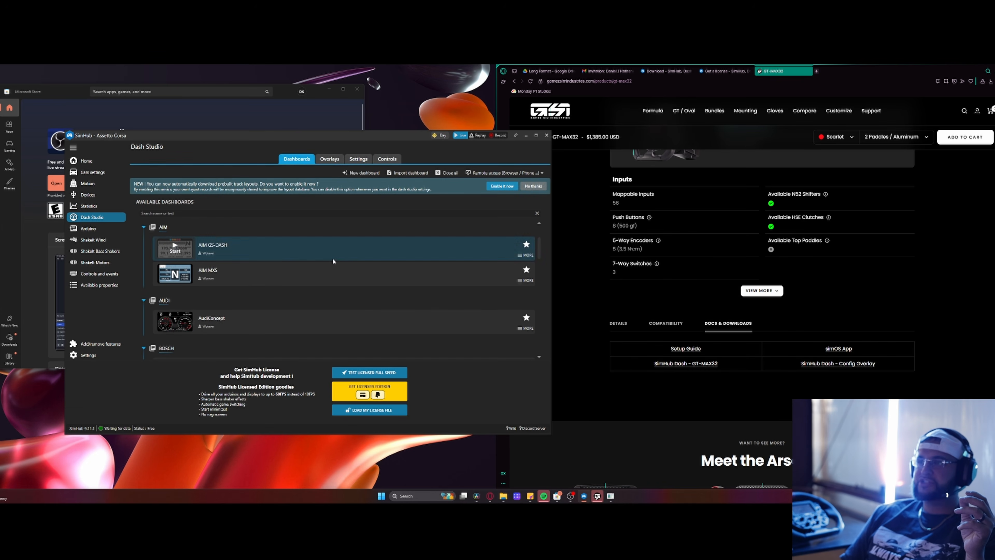
scroll(314, 312, down, 10)
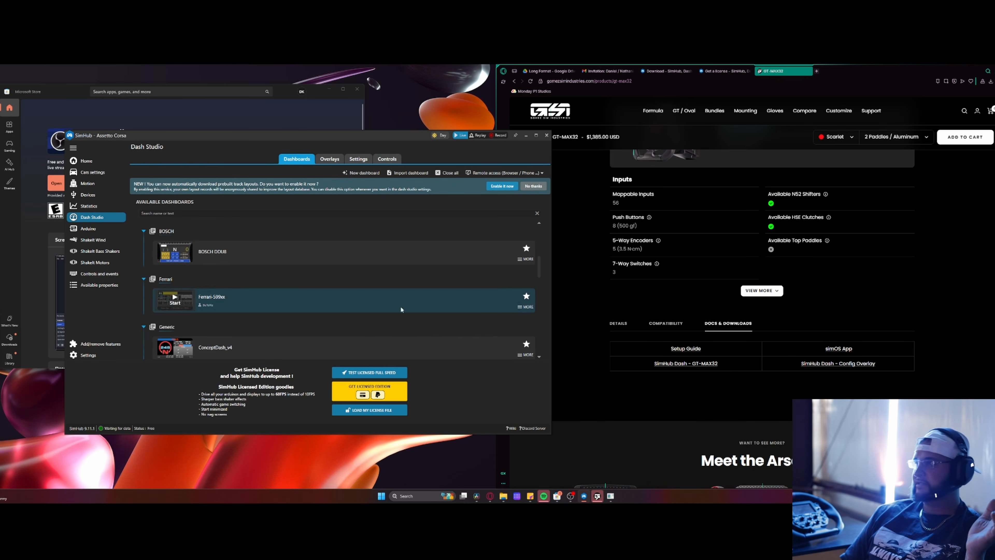
click(175, 240)
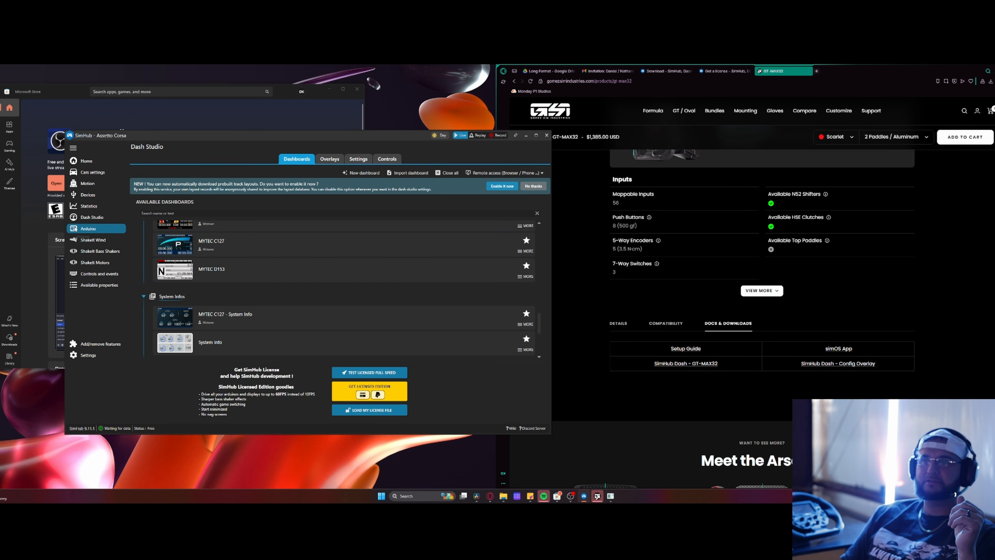
click(87, 229)
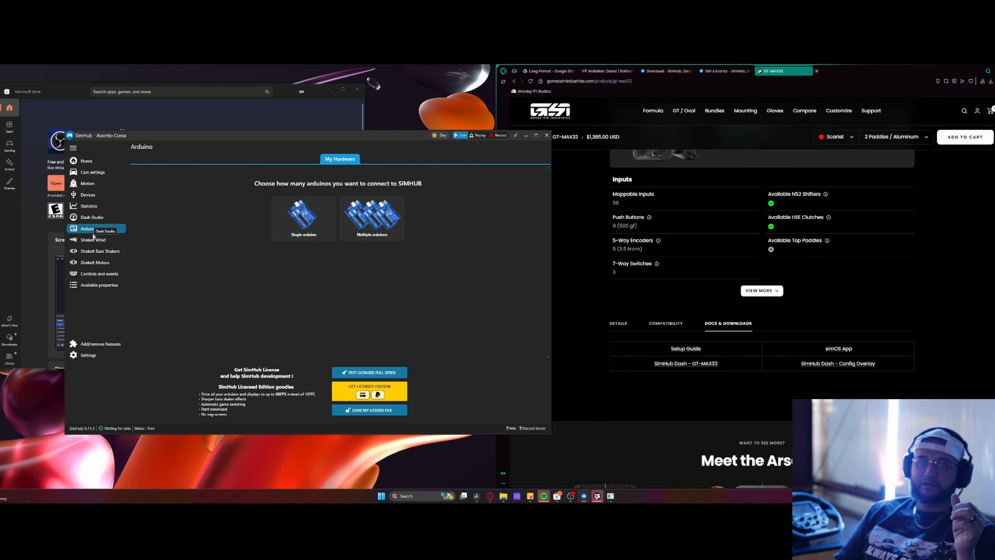
click(89, 194)
click(89, 205)
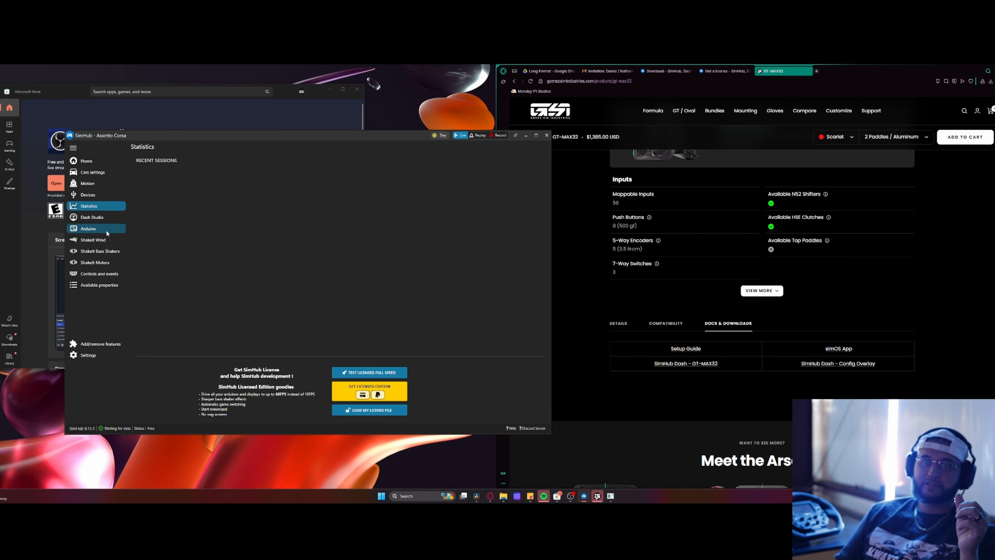
View the Arduino connection choices and look through the ShakeIt Wind profile's idle and speed-based wind settings.
click(100, 231)
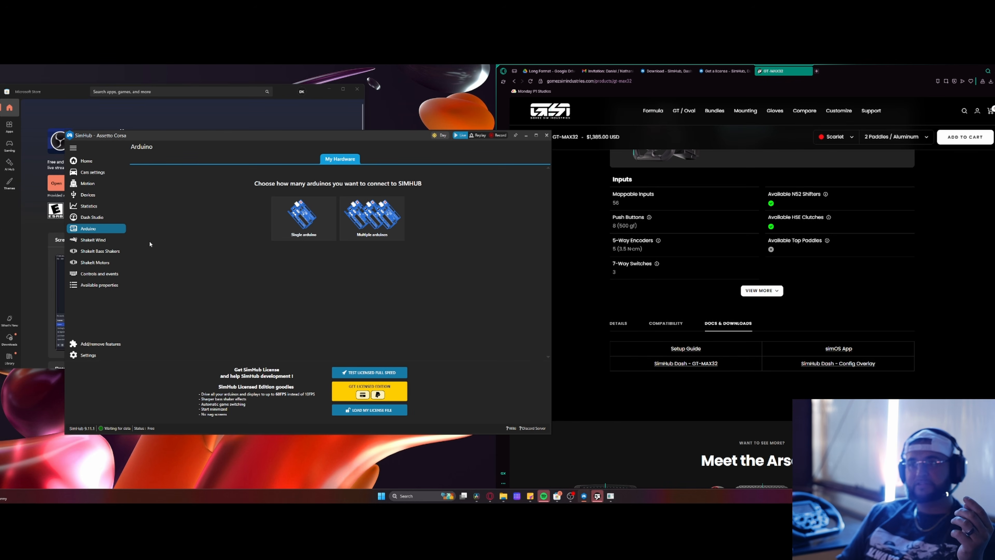
click(99, 240)
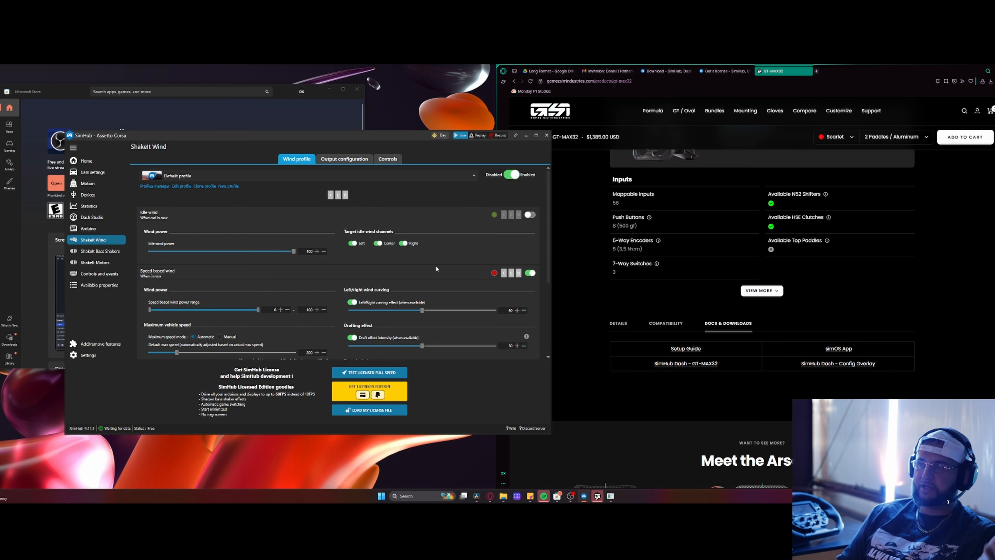
scroll(412, 299, down, 1)
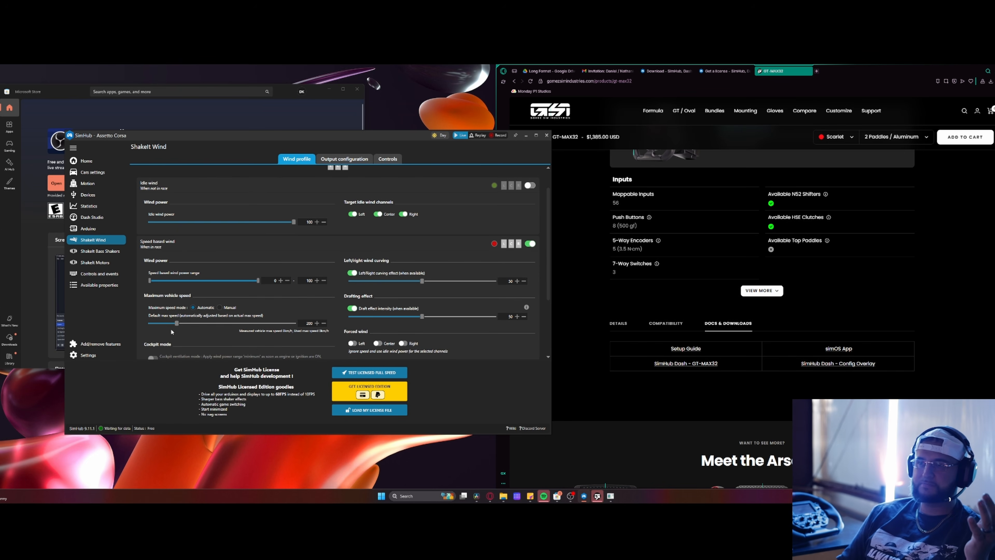
scroll(385, 297, down, 1)
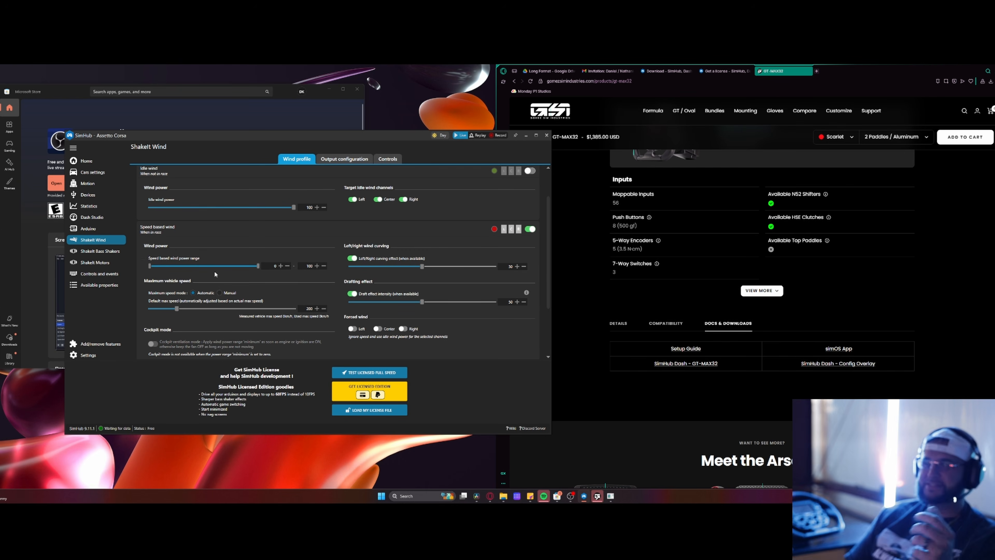
Look over the ShakeIt Bass Shakers effects, sound output and controls, and the ShakeIt Motors effects profile.
click(104, 252)
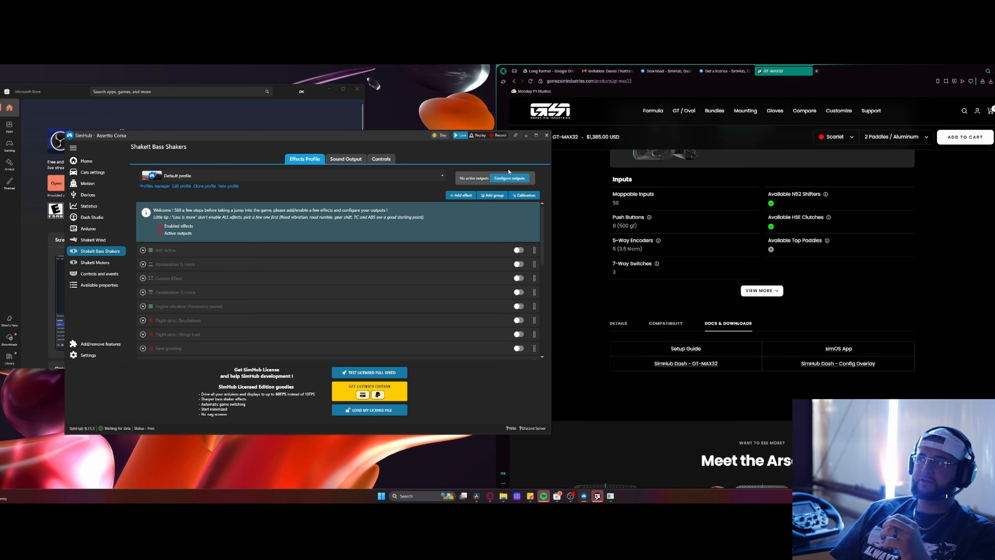
click(508, 178)
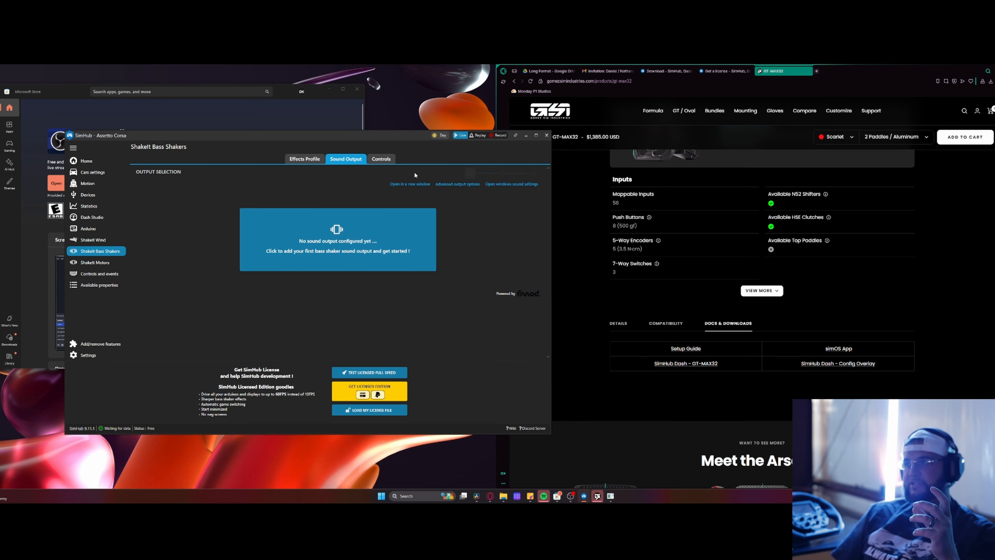
click(379, 159)
click(353, 159)
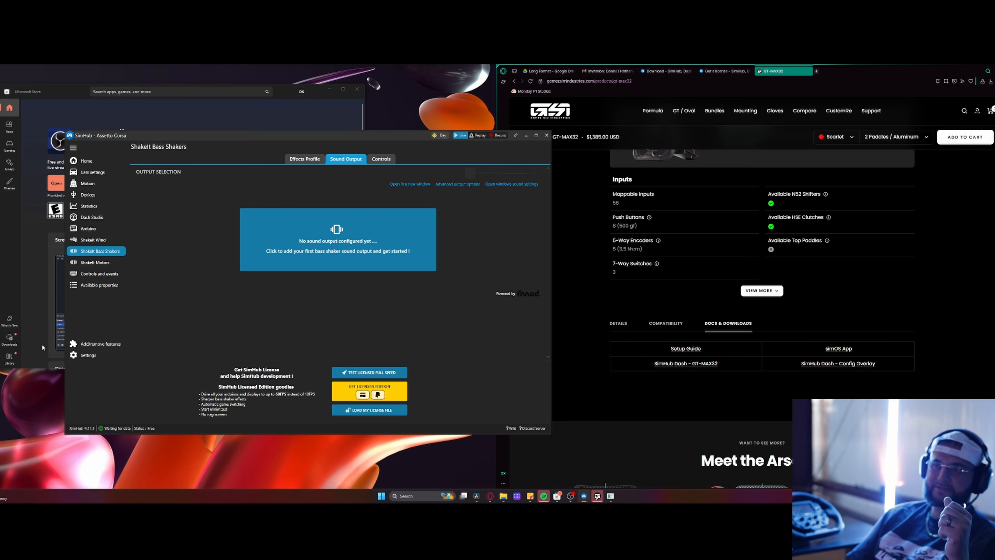
click(95, 262)
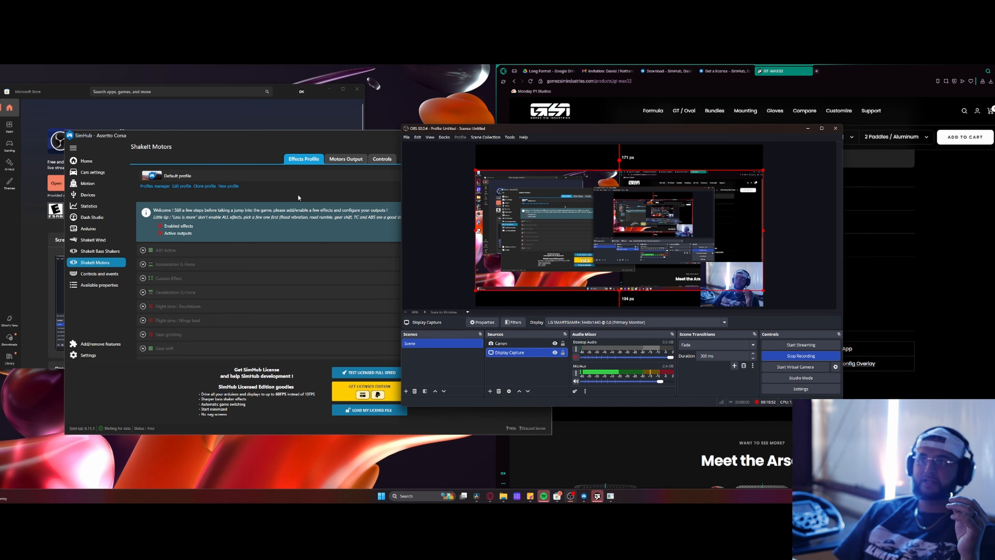
click(222, 141)
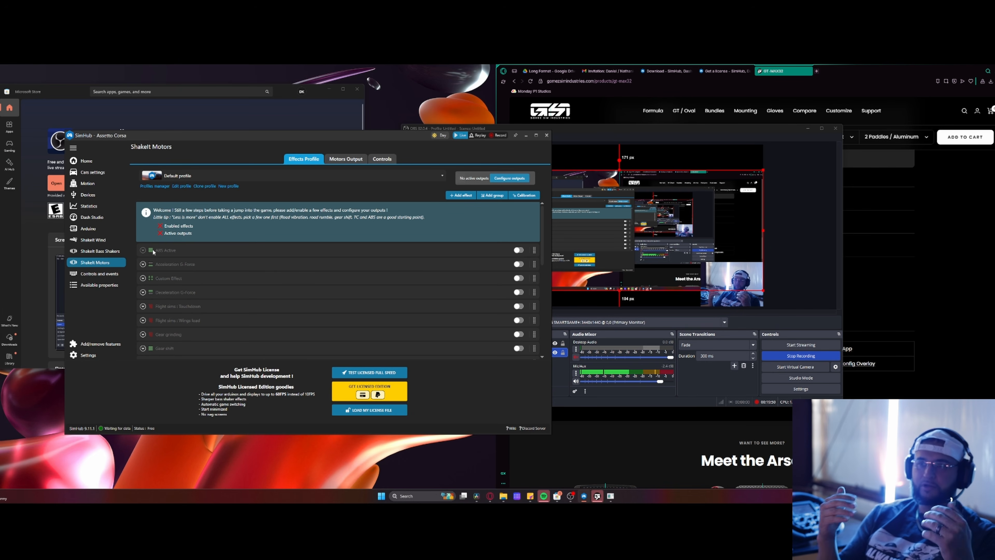
View the controller action mappings under Controls and events and look through the list of available properties.
click(99, 273)
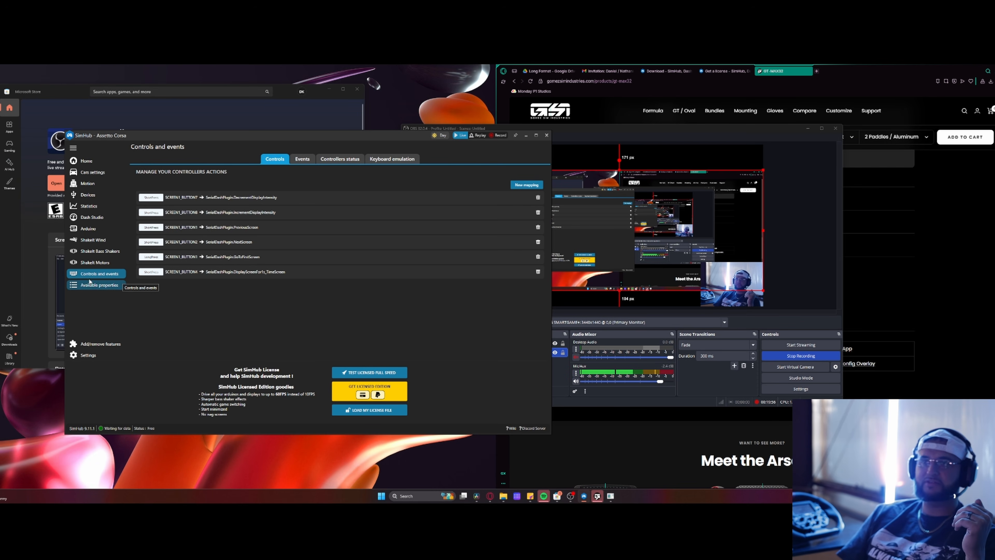
click(107, 286)
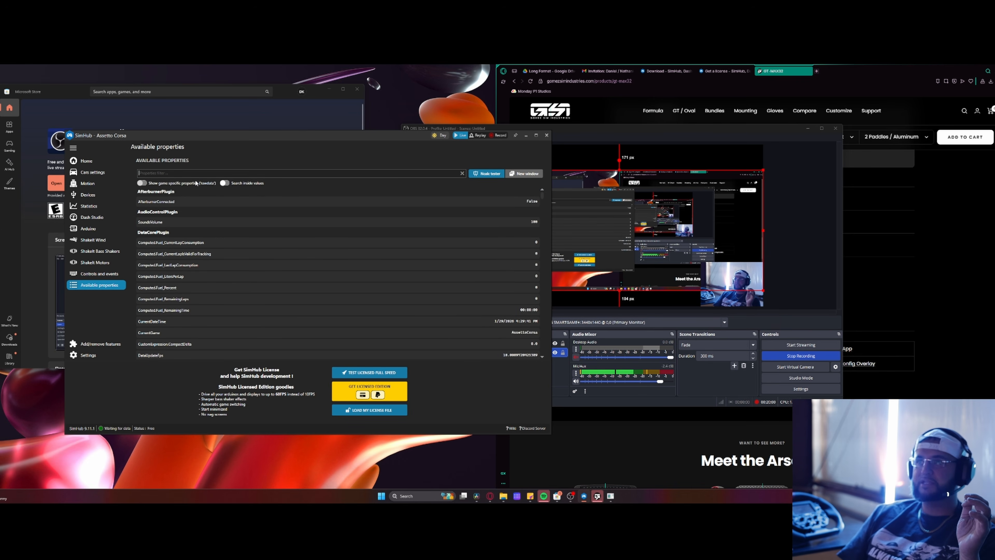
scroll(251, 281, down, 8)
scroll(218, 286, down, 5)
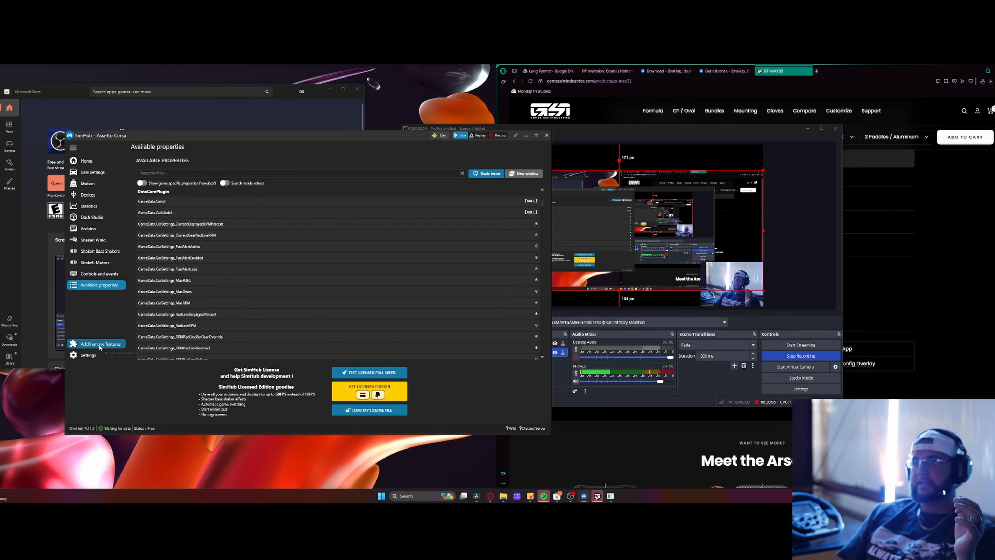
Look through the list of features that can be added or removed and enable the Belt tensioner plugin.
click(100, 343)
scroll(256, 293, down, 5)
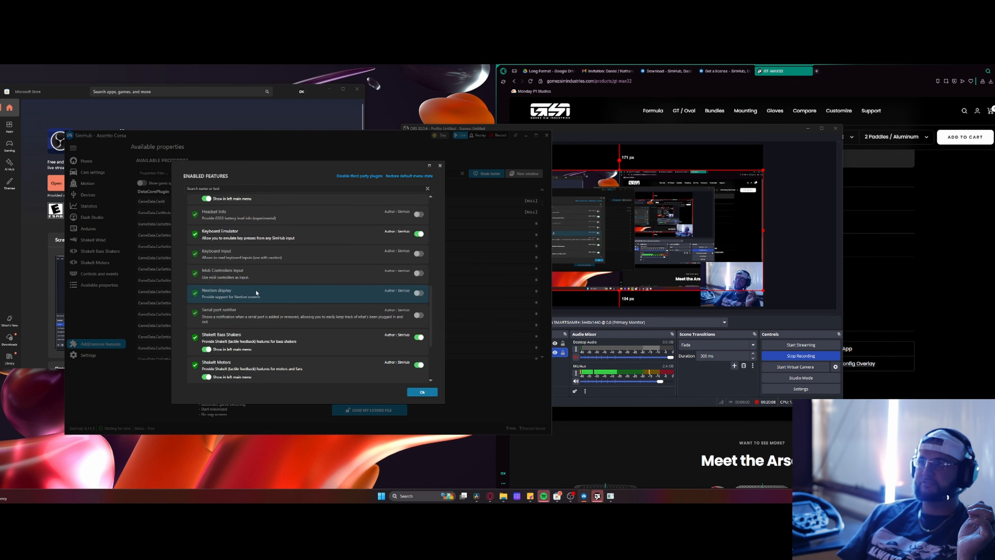
scroll(230, 353, down, 2)
scroll(231, 352, up, 3)
scroll(298, 306, up, 3)
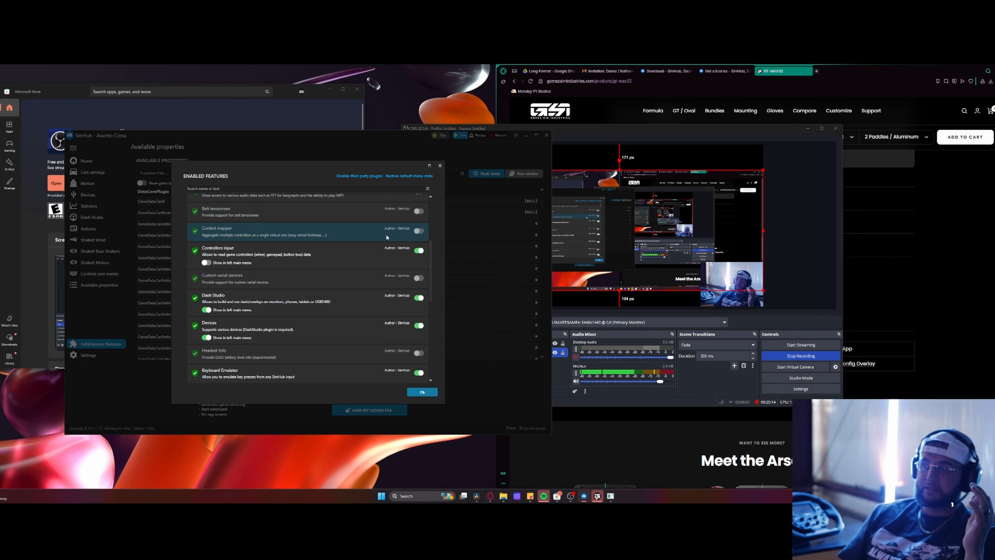
scroll(307, 242, up, 1)
click(418, 226)
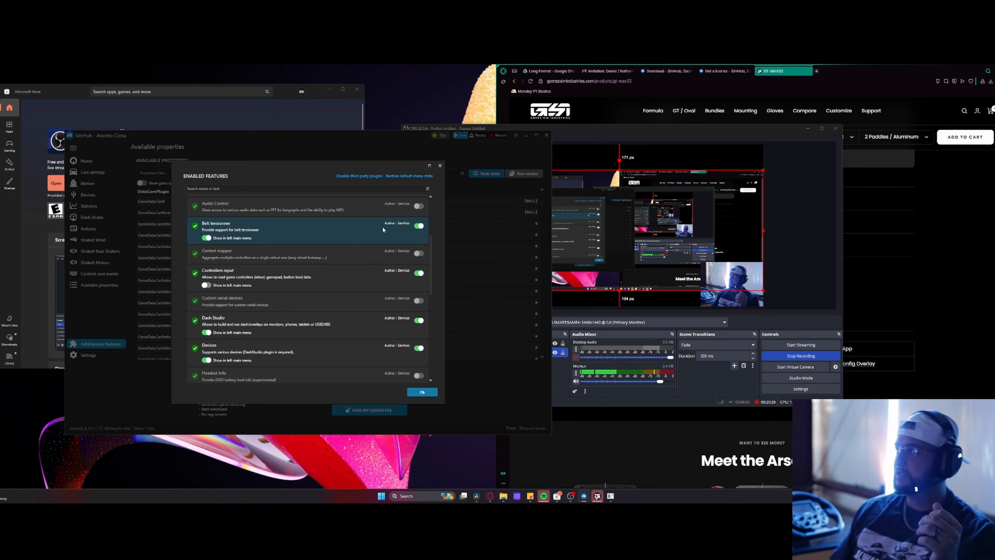
scroll(292, 294, up, 3)
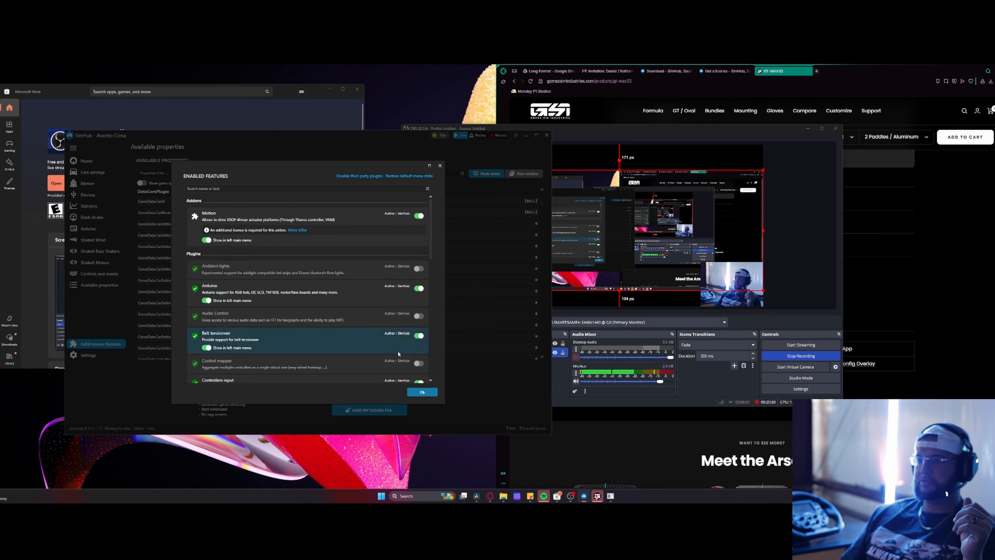
click(421, 392)
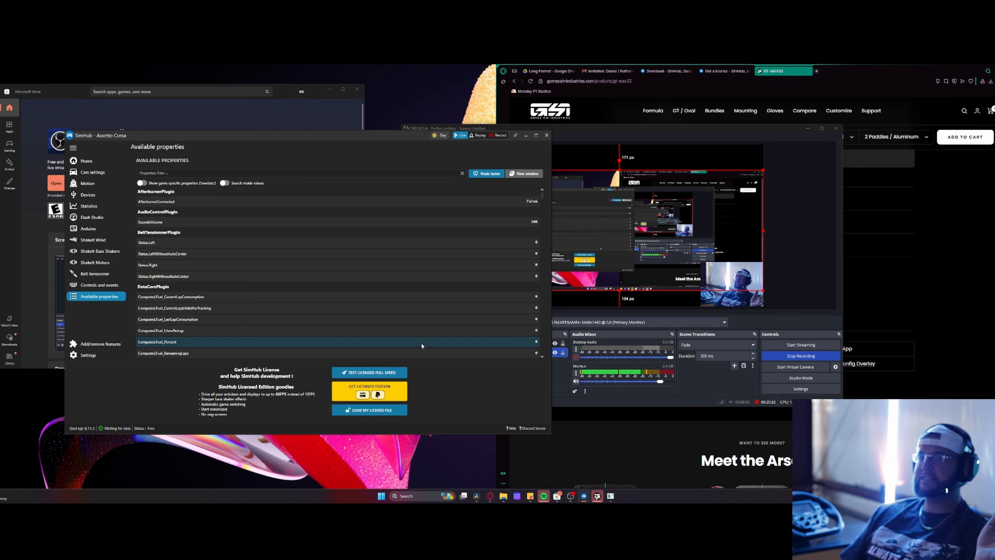
Return to SimHub's home page, minimise the OBS window and reposition the SimHub window on the desktop.
click(101, 161)
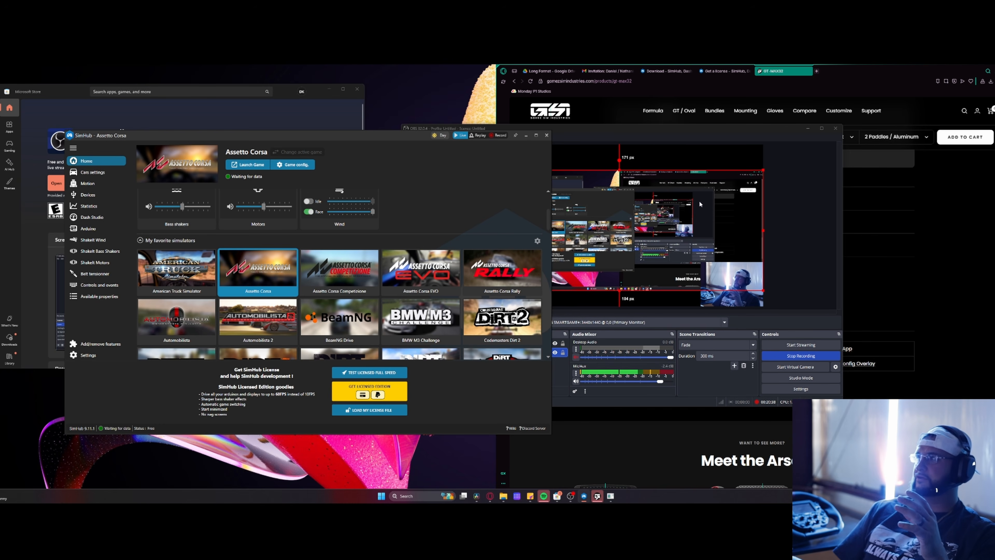
click(807, 127)
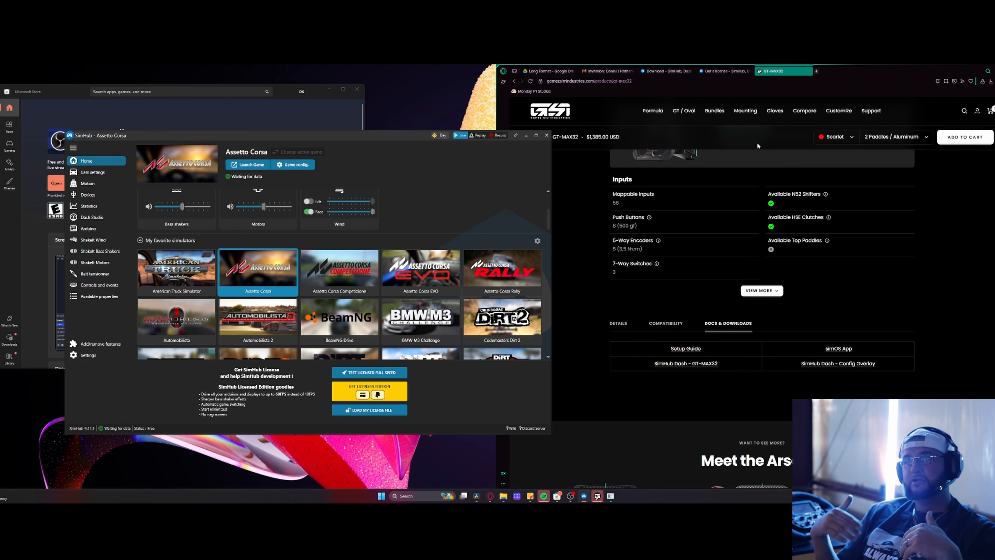
drag(405, 143, 454, 138)
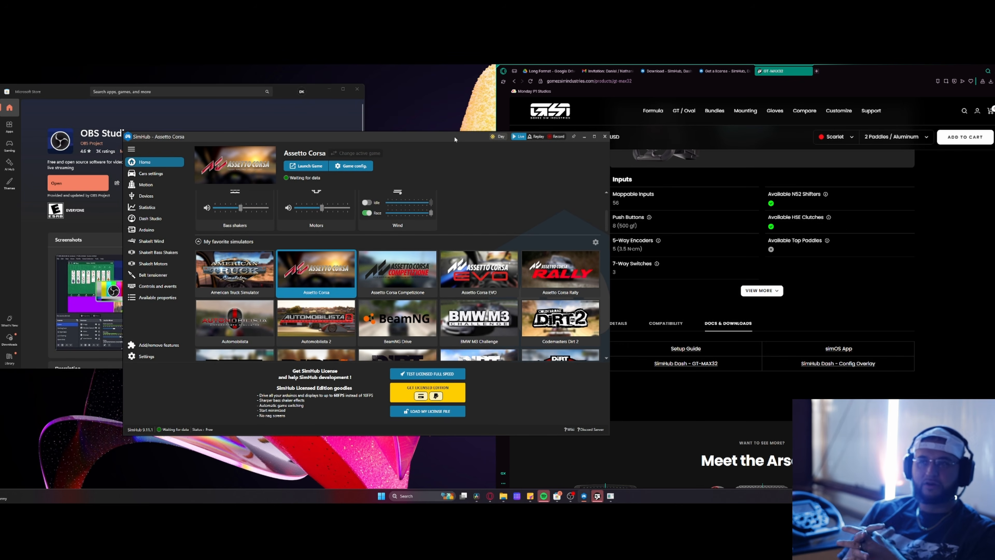